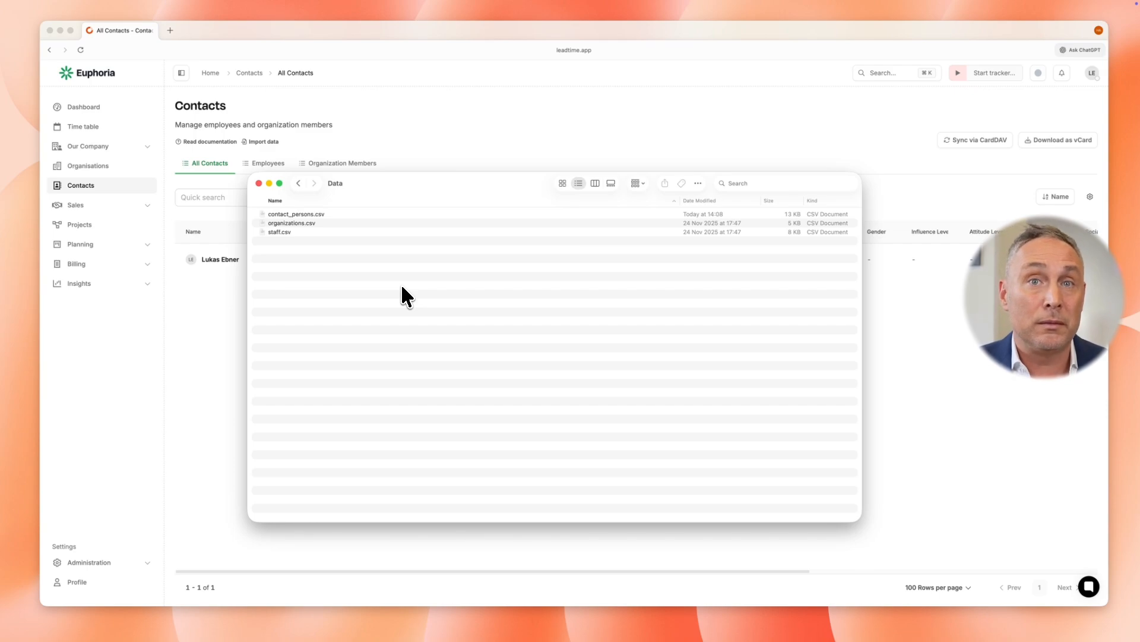
# Open staff.csv from the Data folder in Numbers and widen its window to show more columns
pyautogui.click(333, 231)
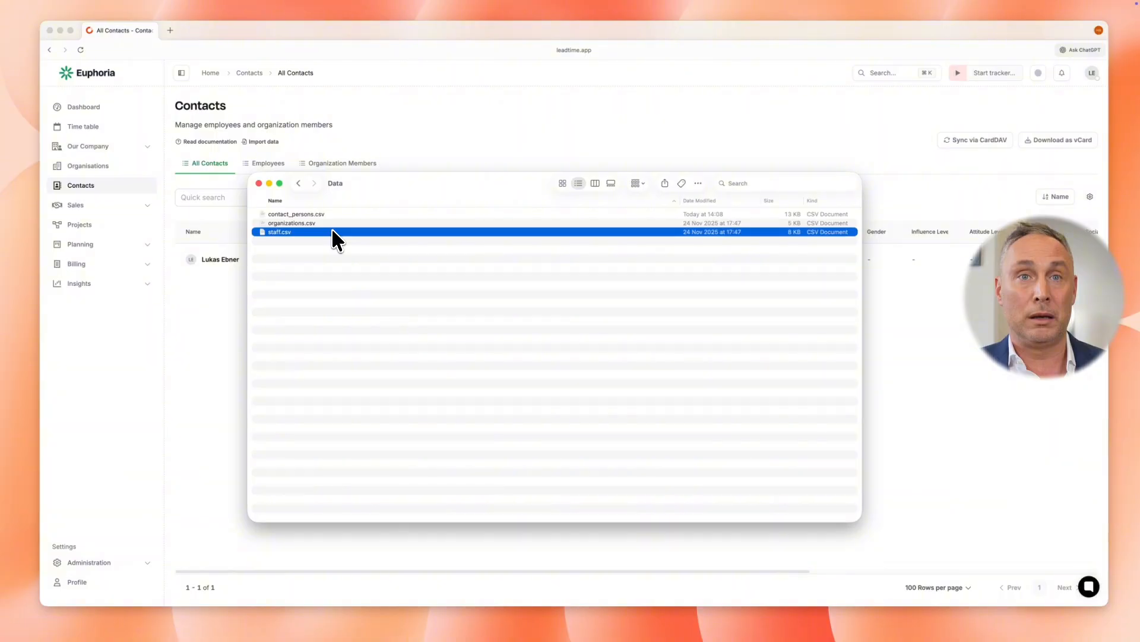
pyautogui.doubleClick(291, 232)
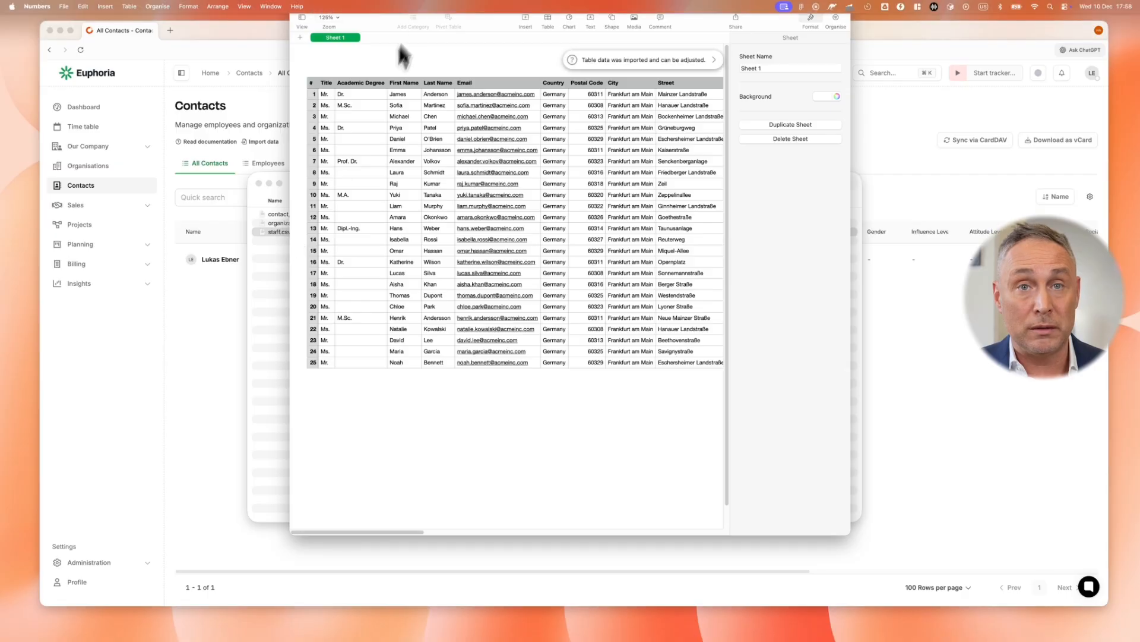
pyautogui.moveTo(350, 39); pyautogui.dragTo(158, 57)
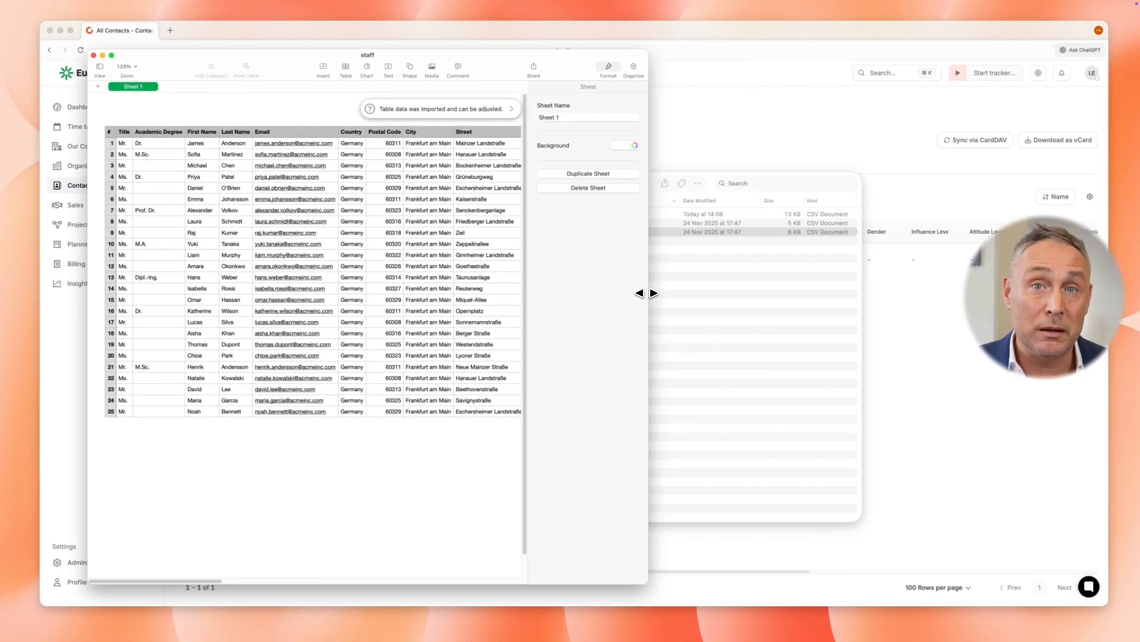
pyautogui.moveTo(637, 293); pyautogui.dragTo(1087, 293)
# Review the staff table's Title, Academic Degree, Last Name, Email, Country and Postal Code columns one by one
pyautogui.click(125, 102)
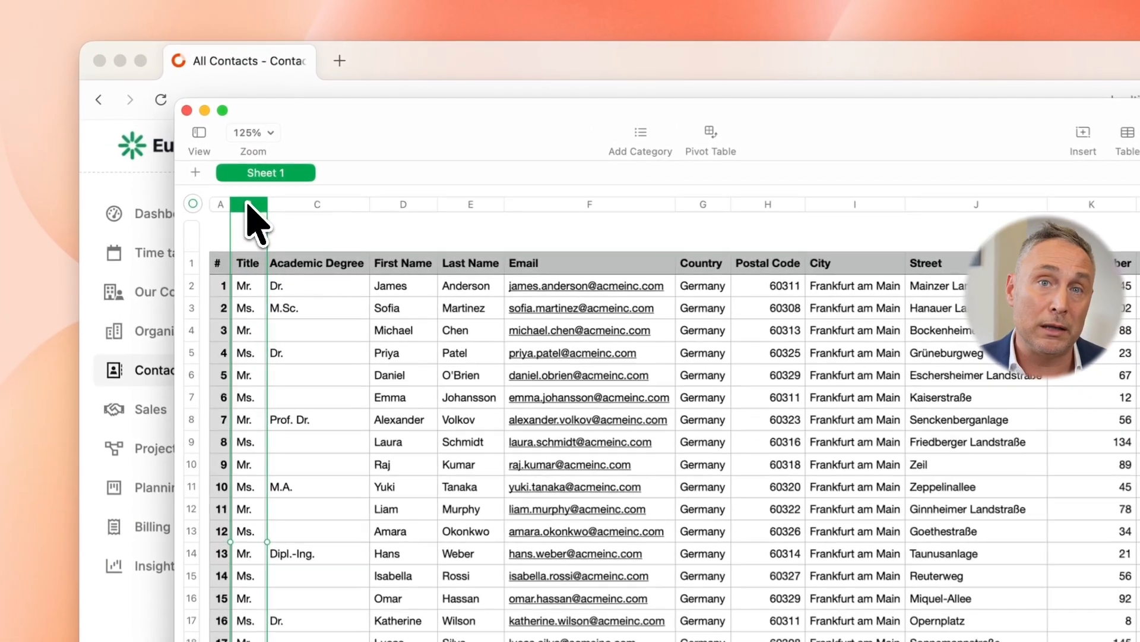
pyautogui.click(201, 102)
pyautogui.click(471, 205)
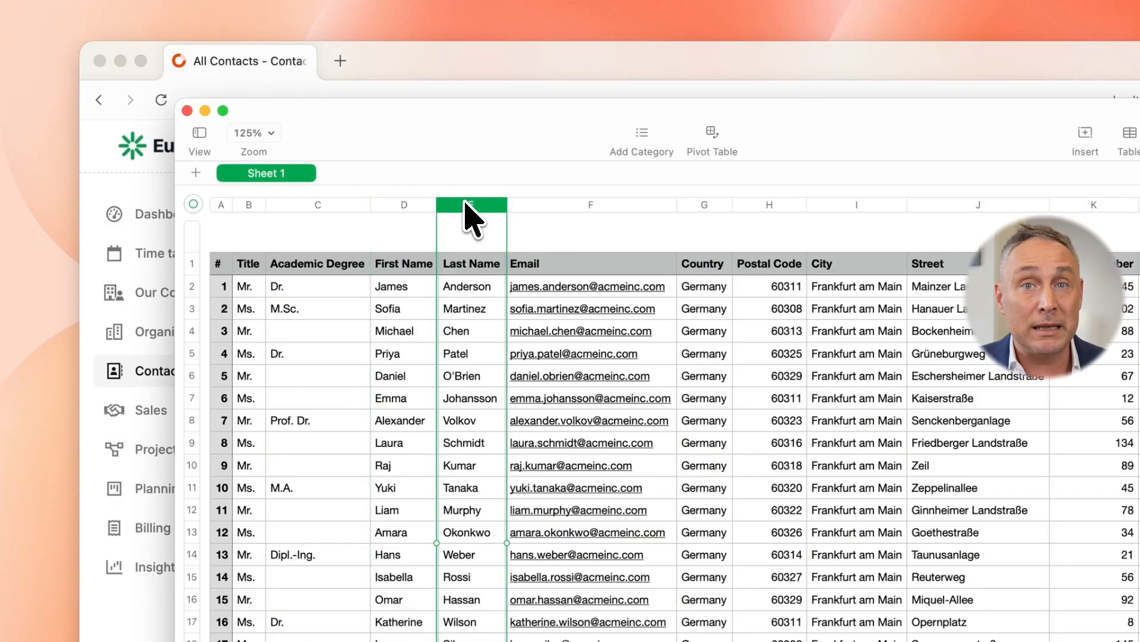
pyautogui.click(586, 205)
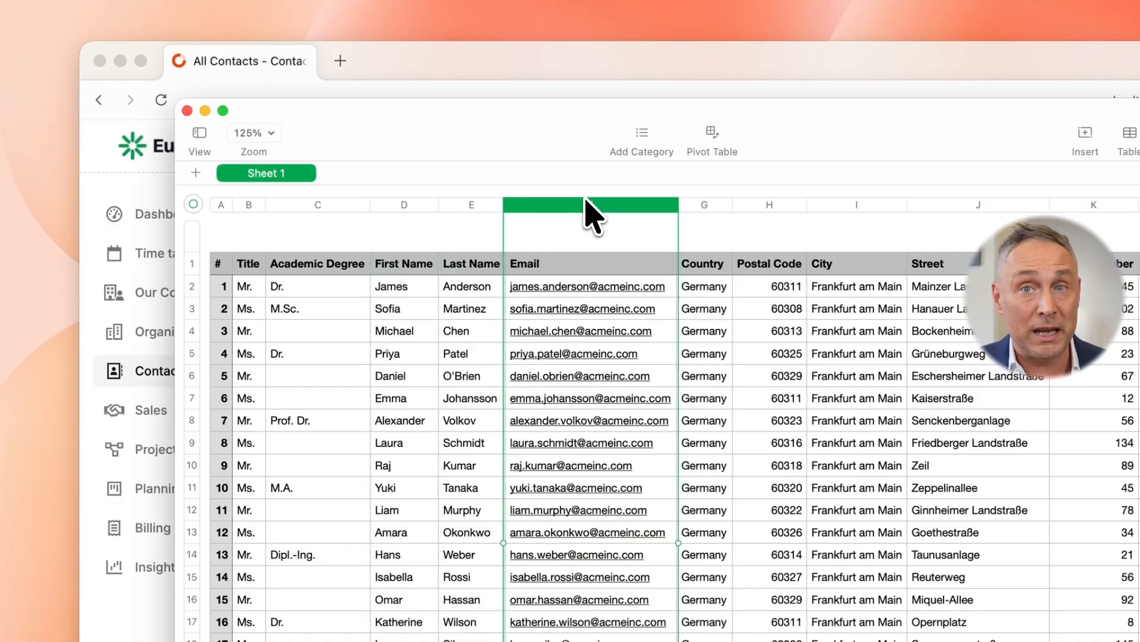
pyautogui.click(706, 205)
pyautogui.click(754, 204)
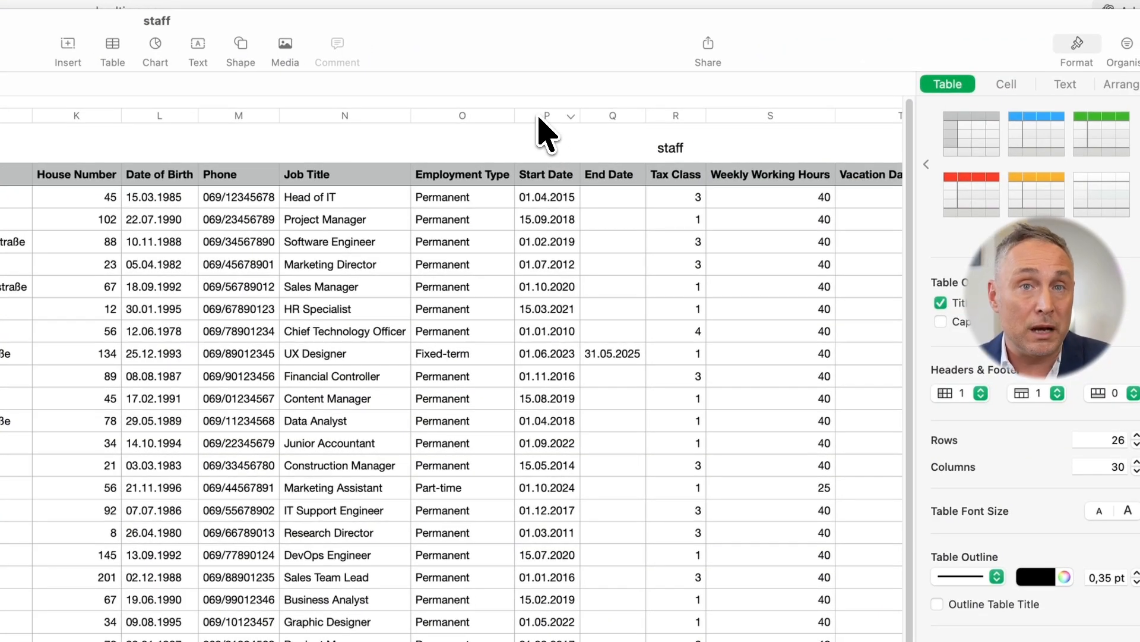
# Examine the Start Date and End Date columns, comparing the UX Designer's end date with the Chief Technology Officer's
pyautogui.click(539, 117)
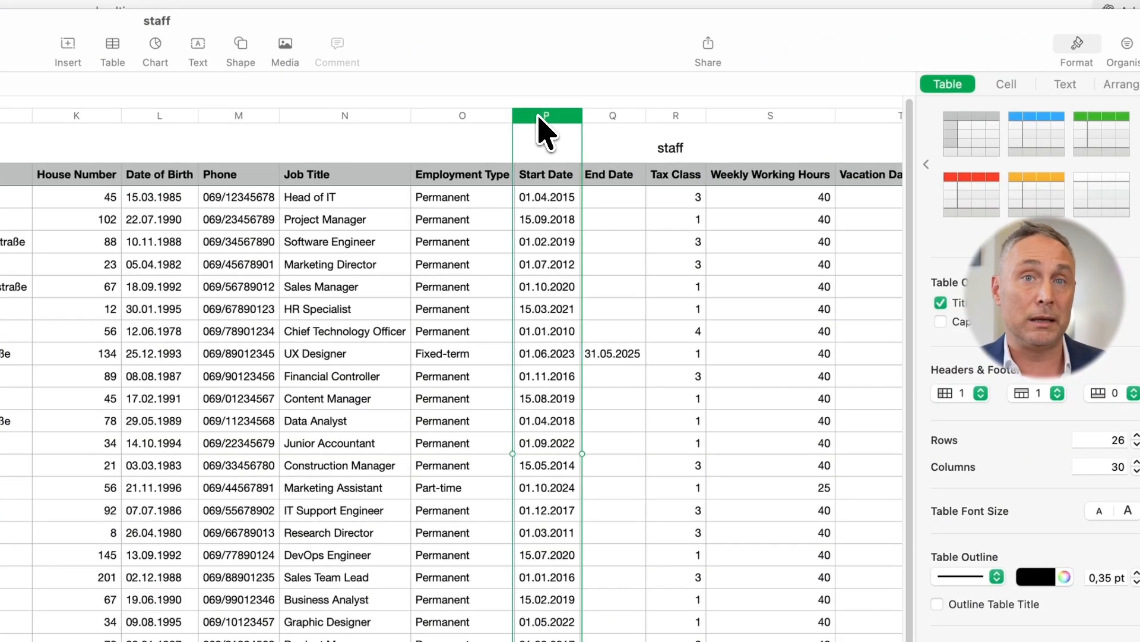
pyautogui.click(599, 117)
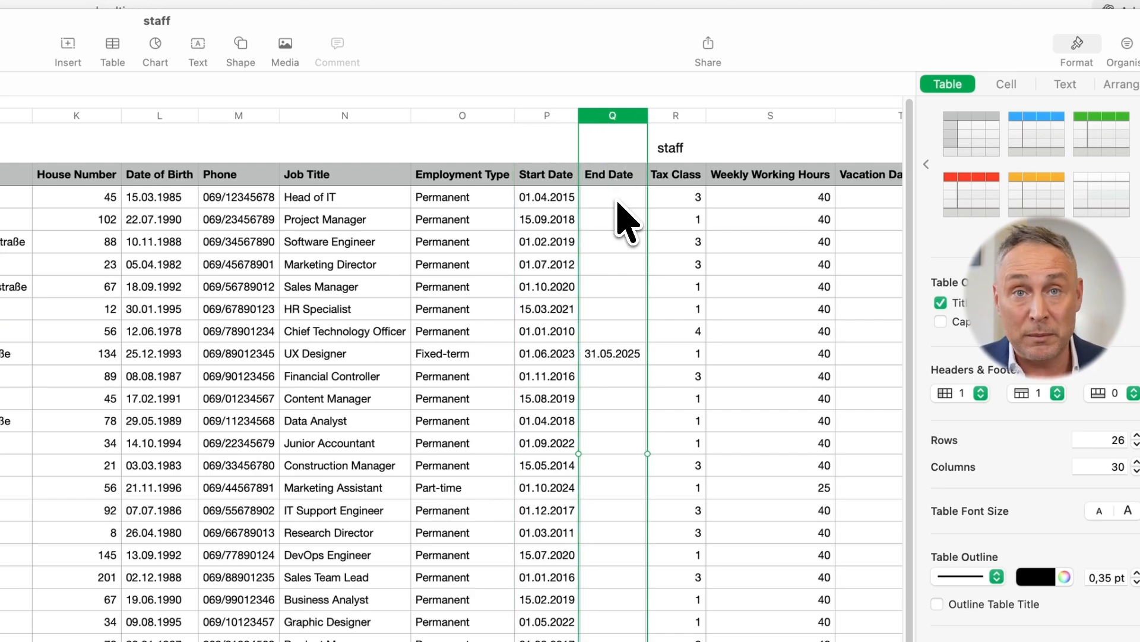
pyautogui.click(609, 353)
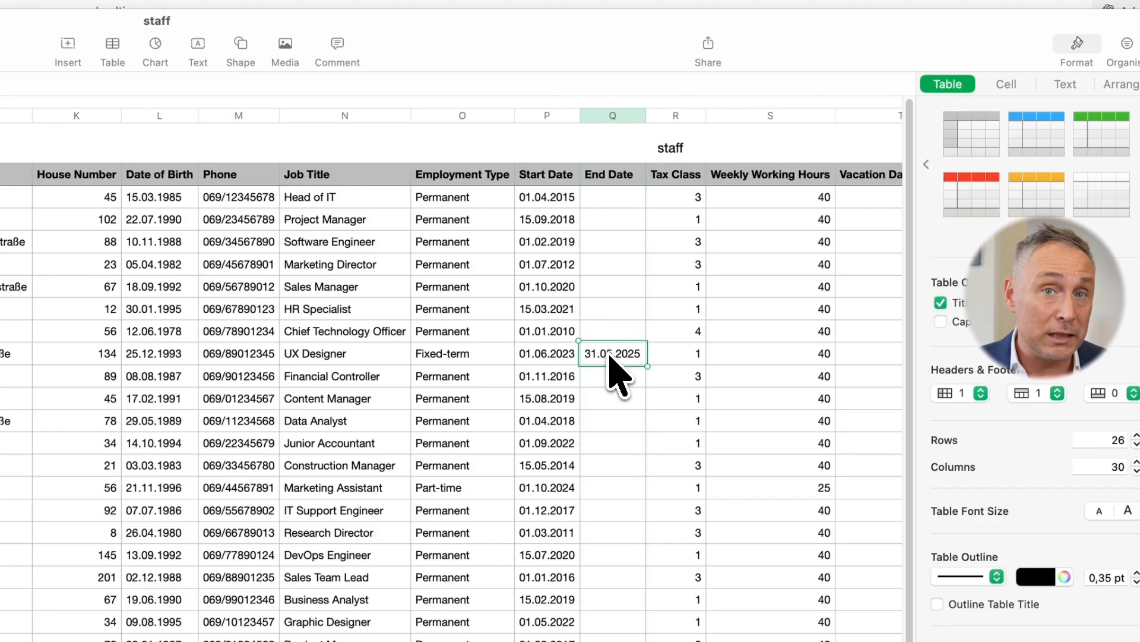
pyautogui.click(612, 333)
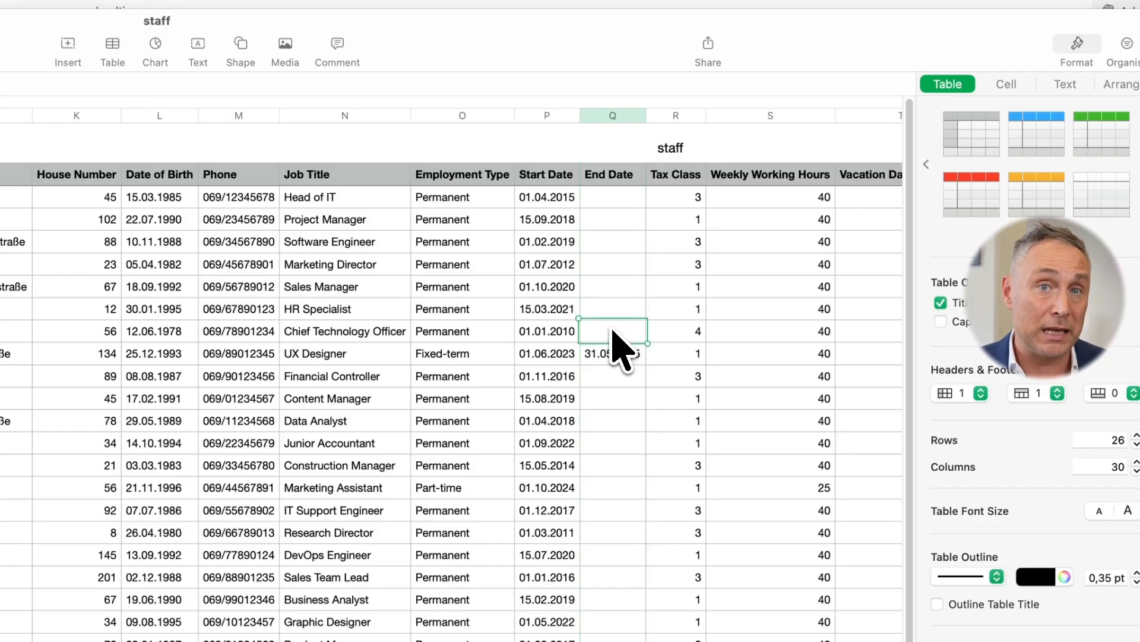
# Examine the Weekly Working Hours column, checking the Head of IT's and the Marketing Assistant's entries
pyautogui.hscroll(3, 613, 331)
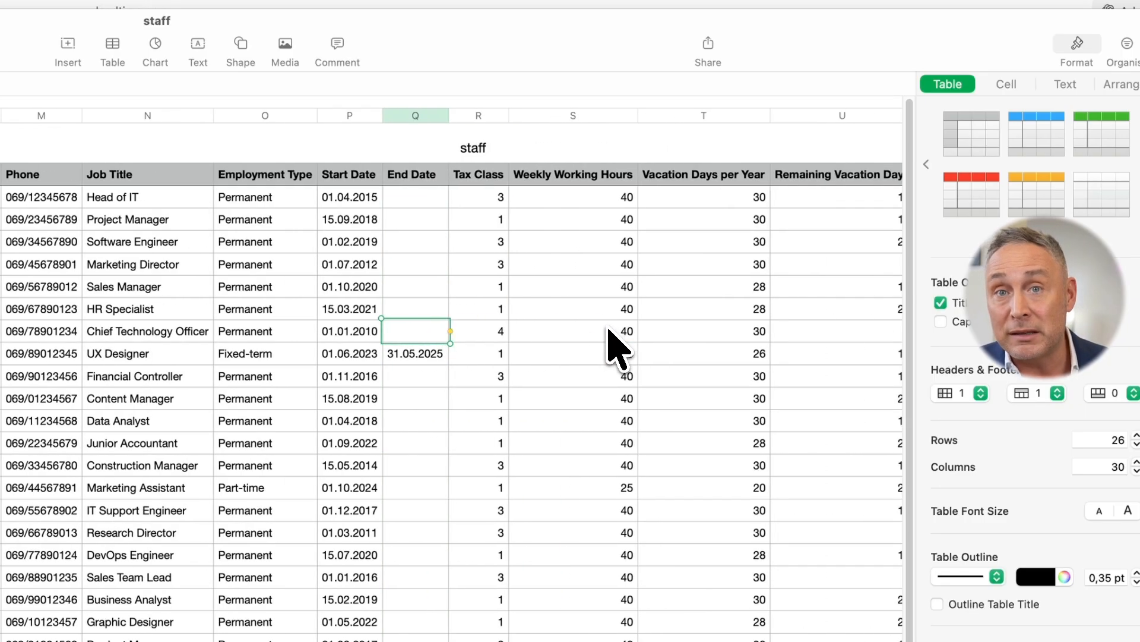
pyautogui.hscroll(1, 617, 347)
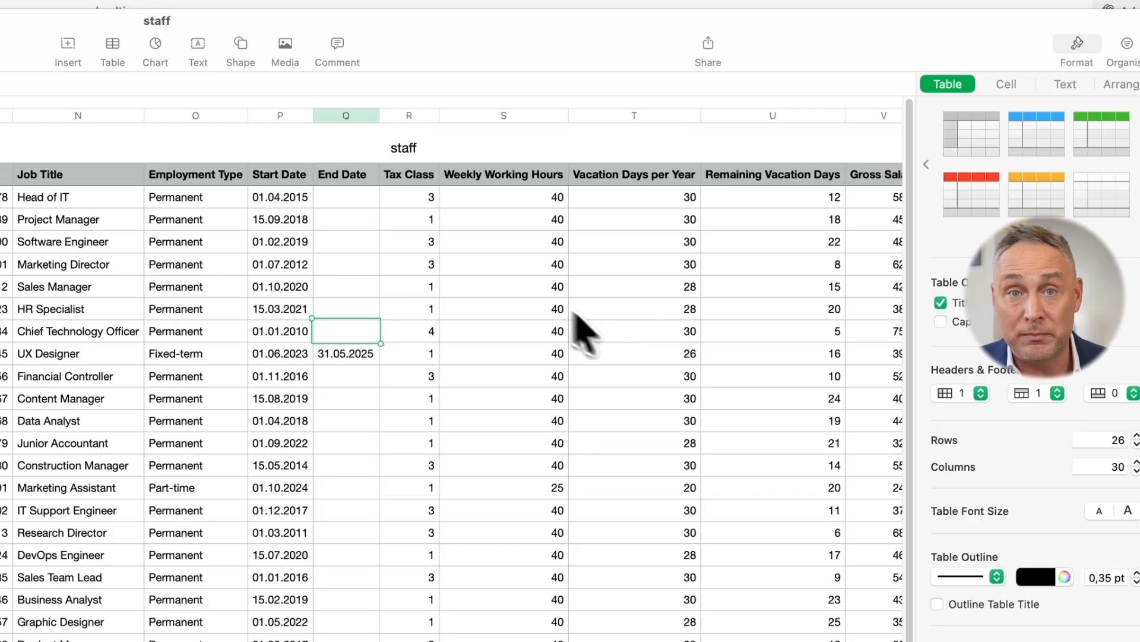
pyautogui.click(473, 115)
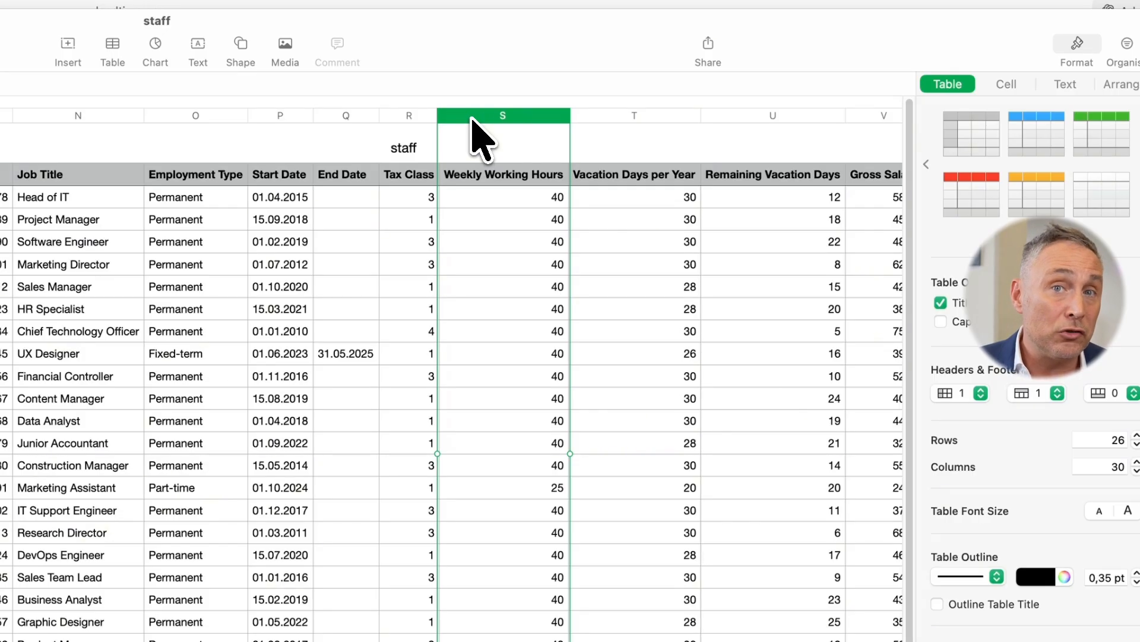
pyautogui.click(512, 200)
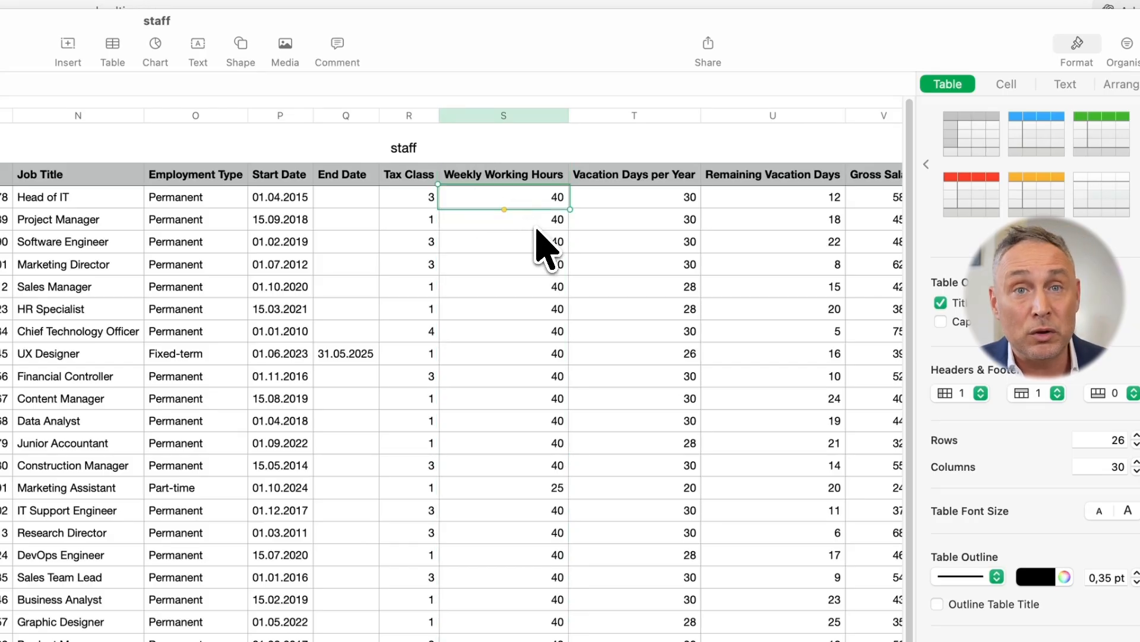
pyautogui.click(535, 488)
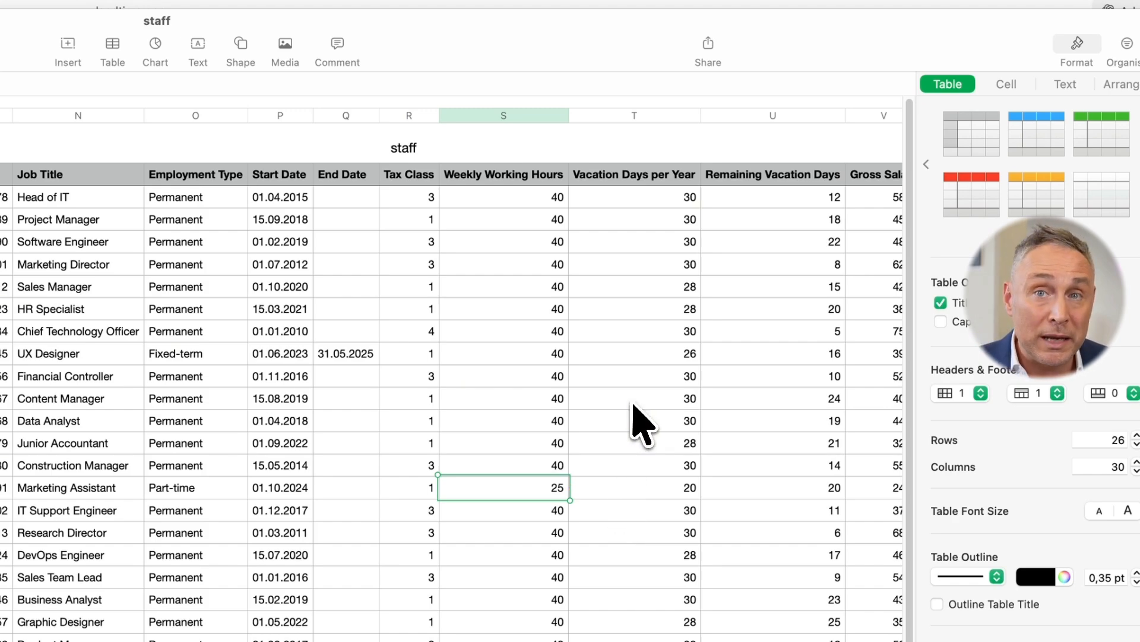
# Examine the Vacation Days per Year and Remaining Vacation Days columns, including the Head of IT's values
pyautogui.hscroll(2, 635, 410)
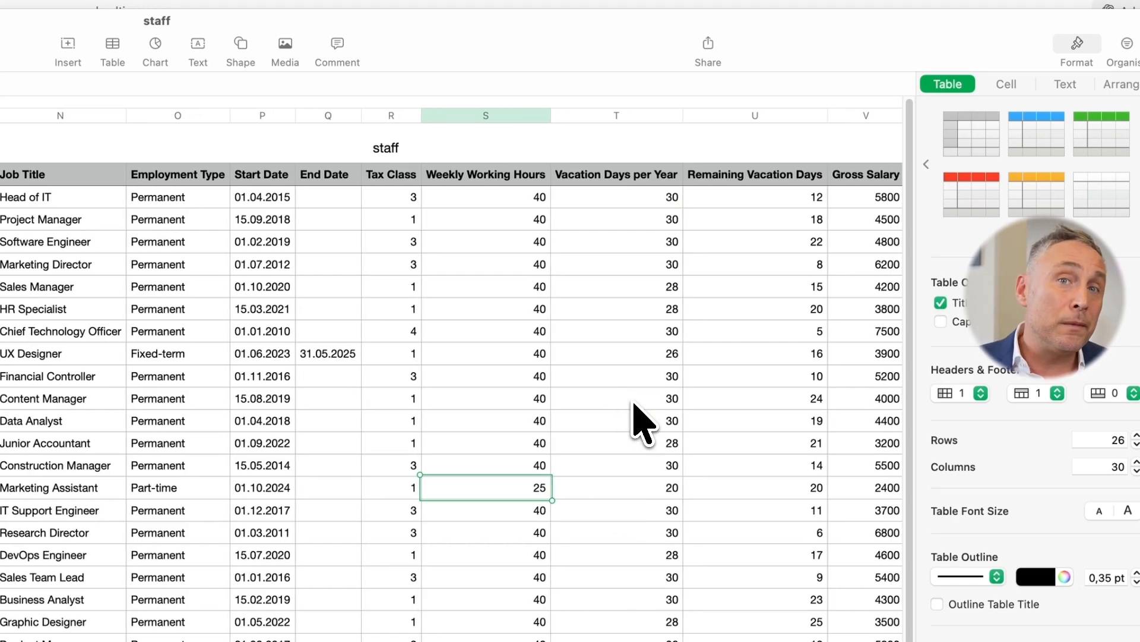
pyautogui.click(621, 117)
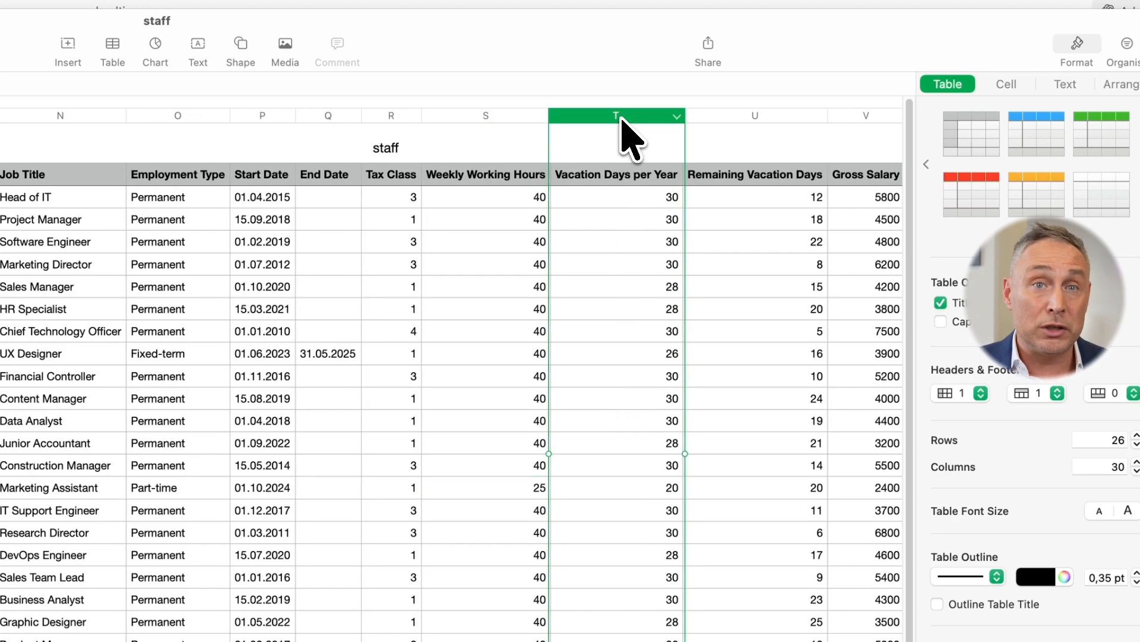
pyautogui.click(621, 203)
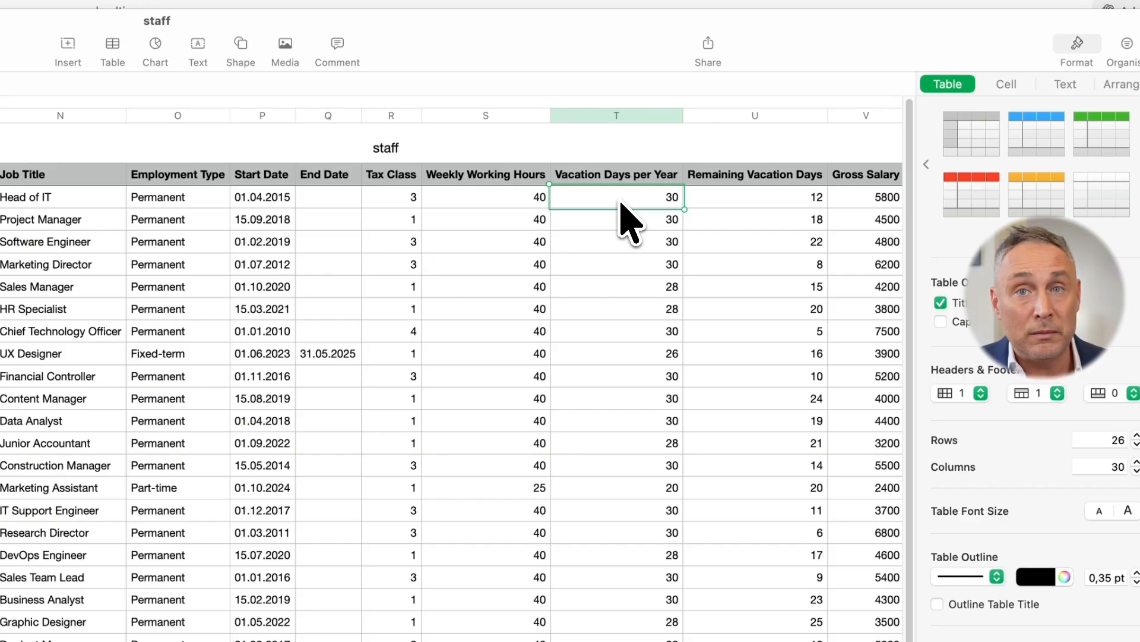
pyautogui.click(749, 116)
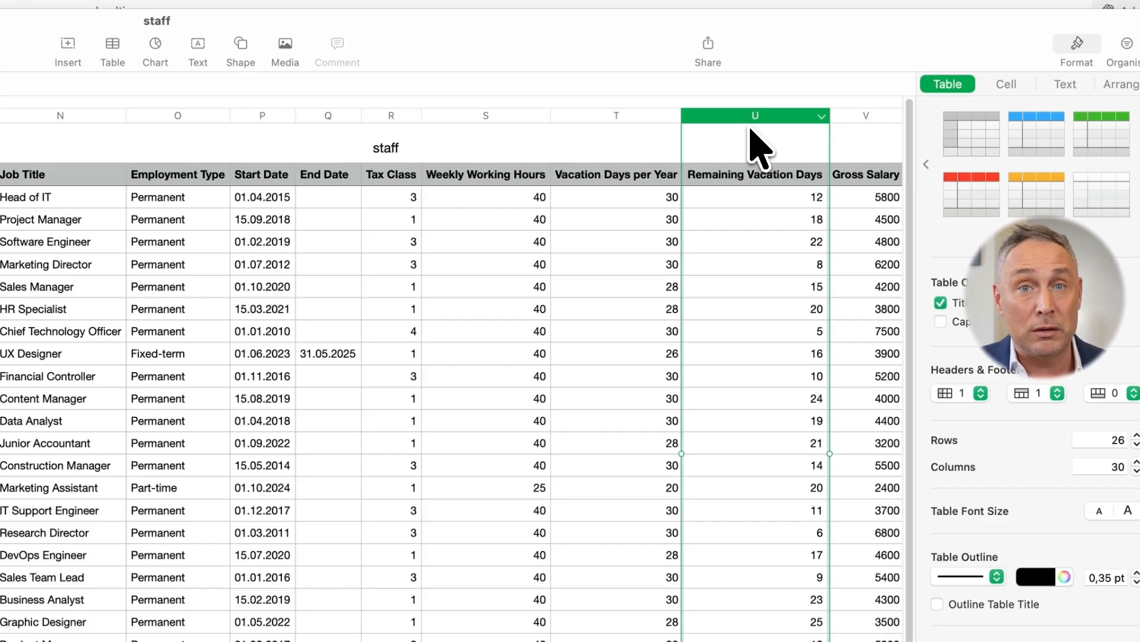
pyautogui.click(755, 198)
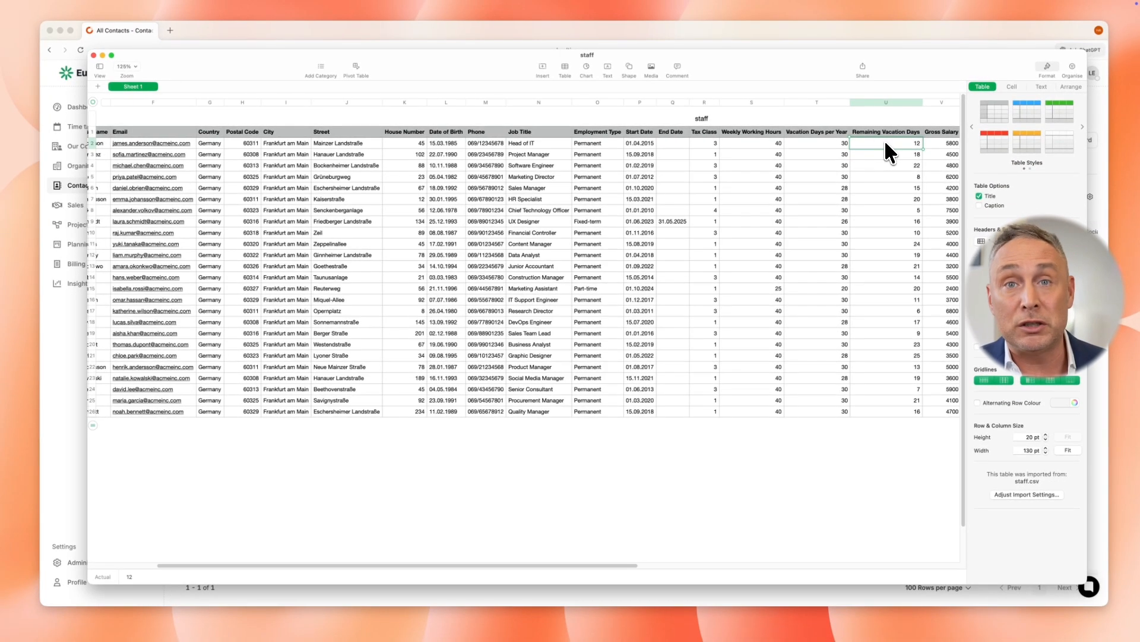
# Review the Gross Salary column and close the staff spreadsheet
pyautogui.hscroll(5, 885, 145)
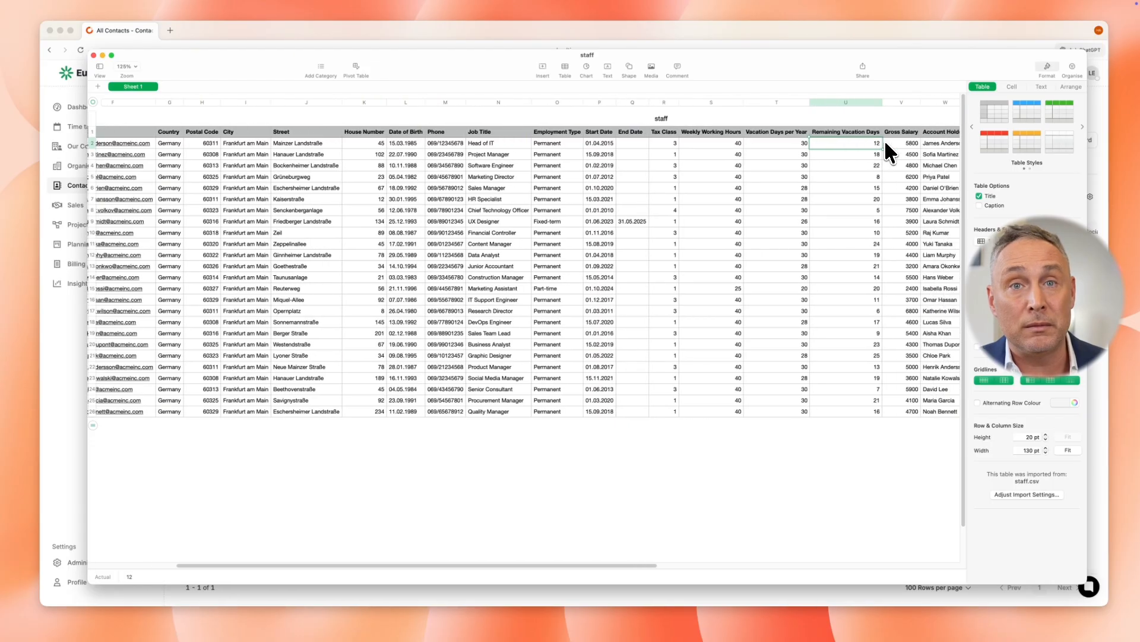
pyautogui.hscroll(5, 885, 140)
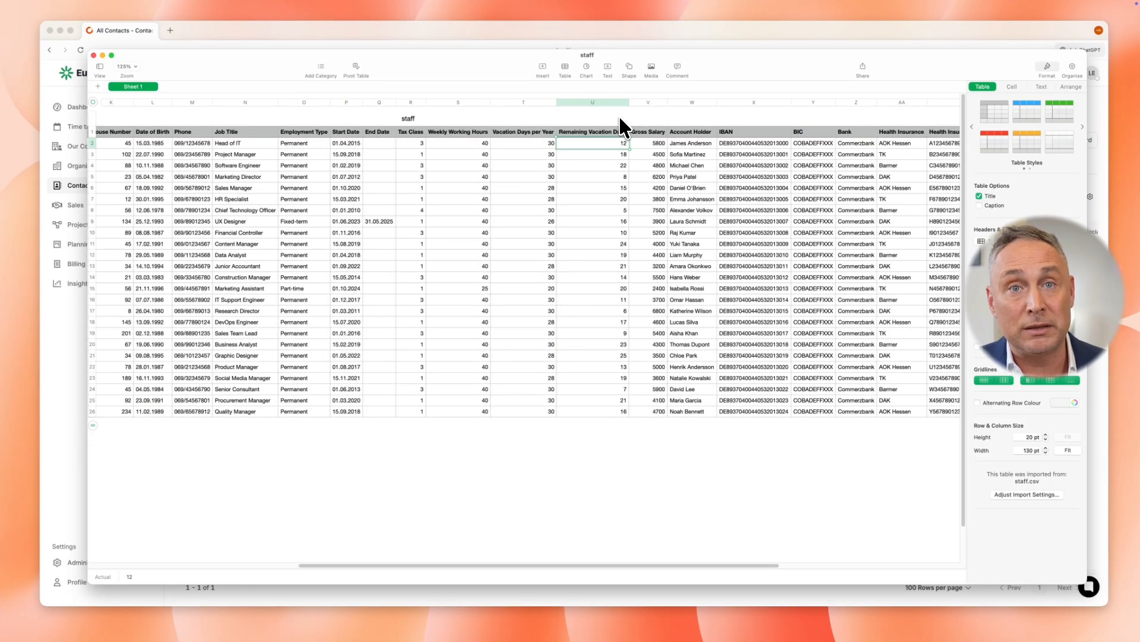
pyautogui.click(654, 102)
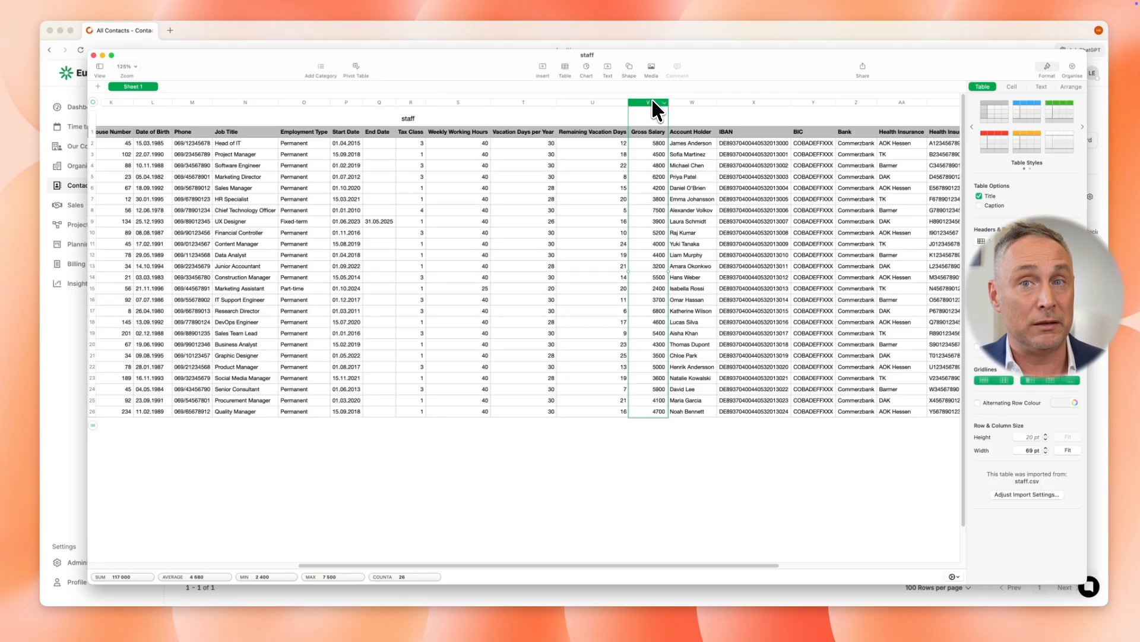
pyautogui.click(93, 55)
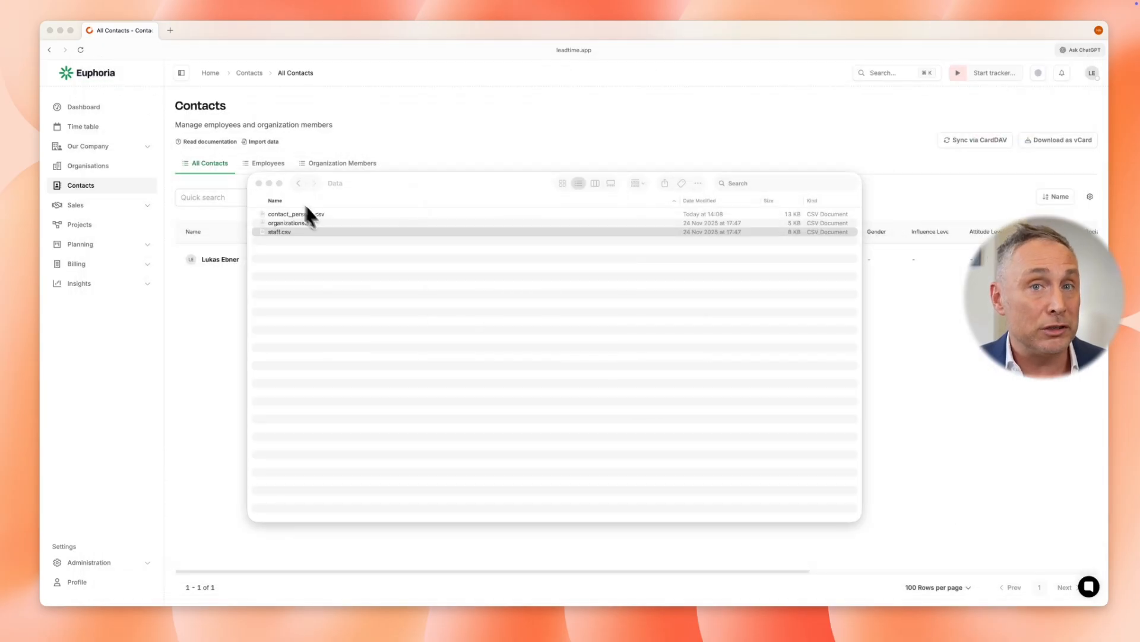
# Open organizations.csv and review its Name, Type, Legal Form and Color columns
pyautogui.click(327, 224)
pyautogui.doubleClick(325, 222)
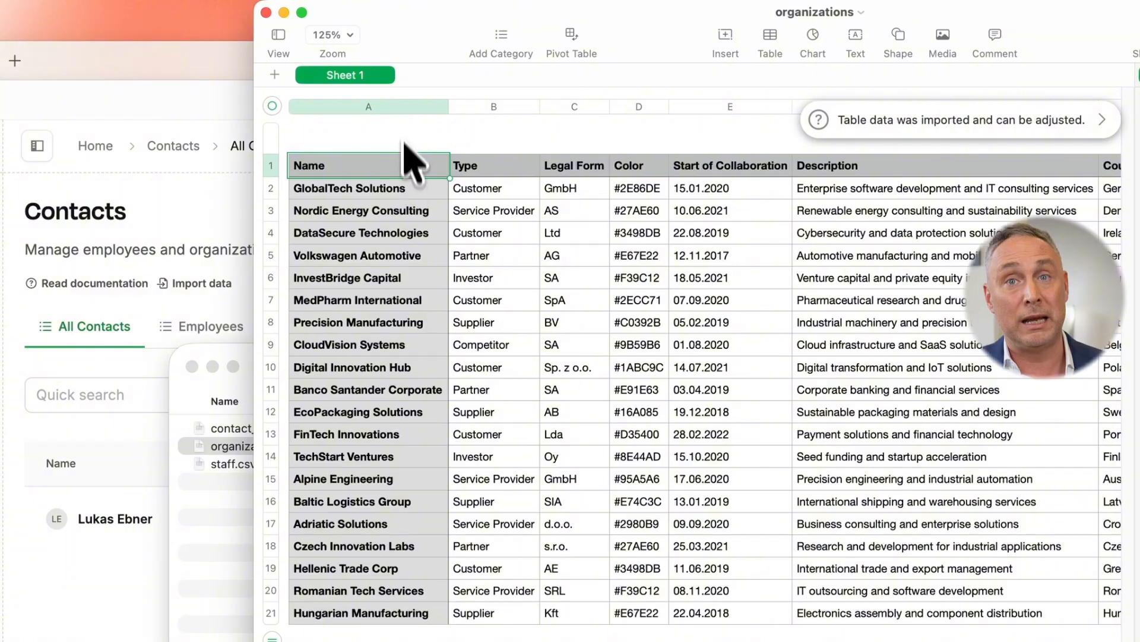
pyautogui.click(404, 107)
pyautogui.click(504, 106)
pyautogui.click(567, 106)
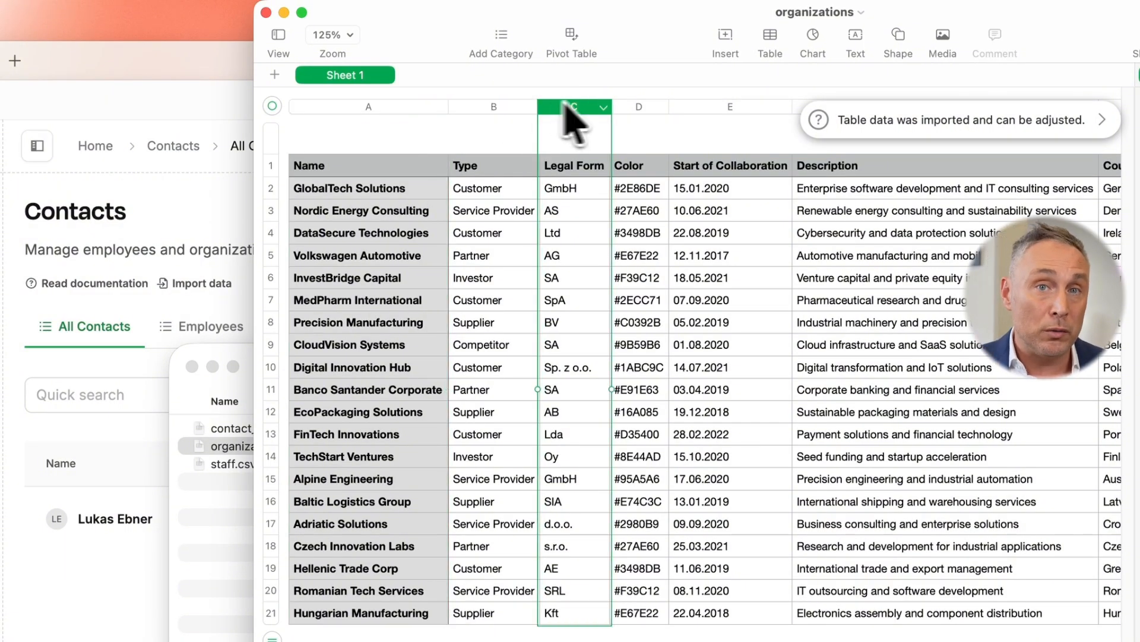
pyautogui.click(636, 106)
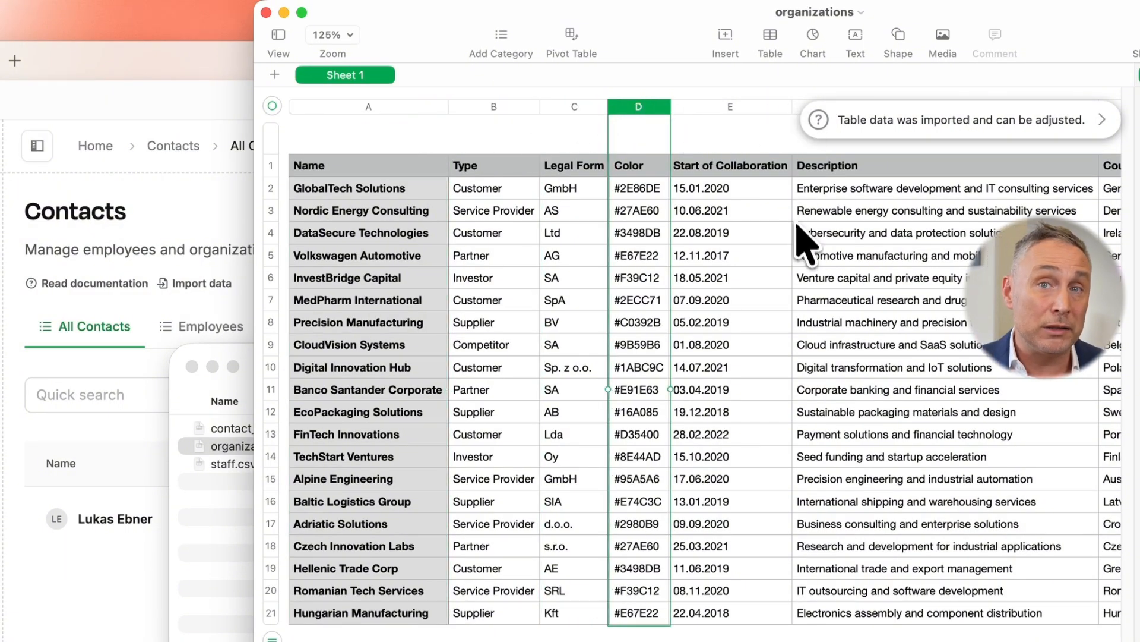
# Check several organizations' entries in the Type column, including InvestBridge Capital's, and close the organizations spreadsheet
pyautogui.hscroll(2, 802, 247)
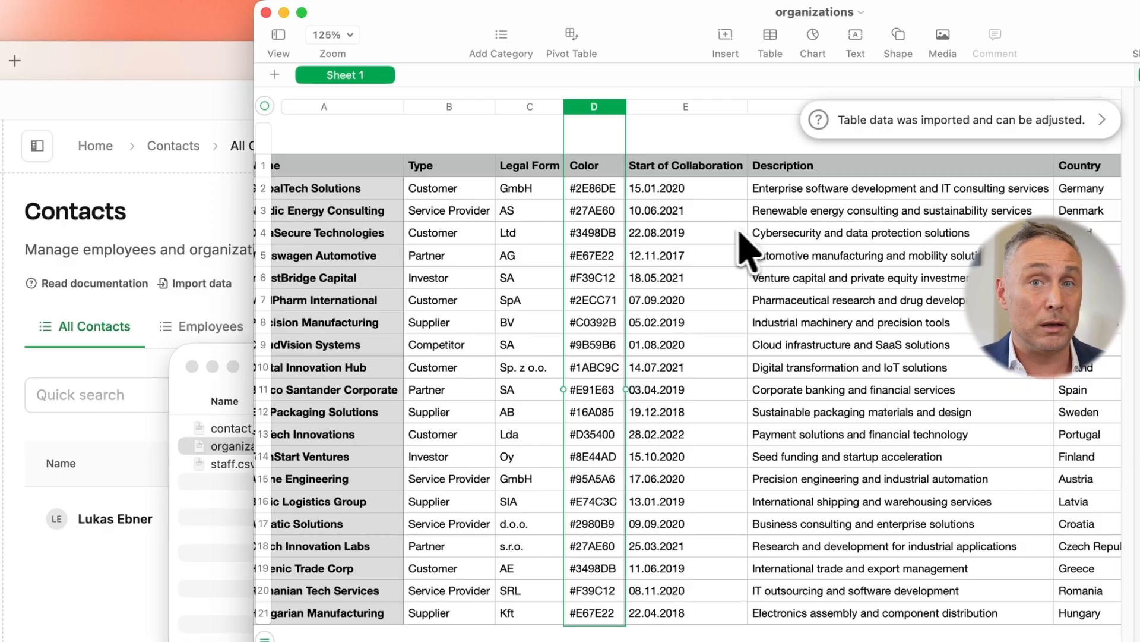
pyautogui.click(429, 193)
pyautogui.click(440, 214)
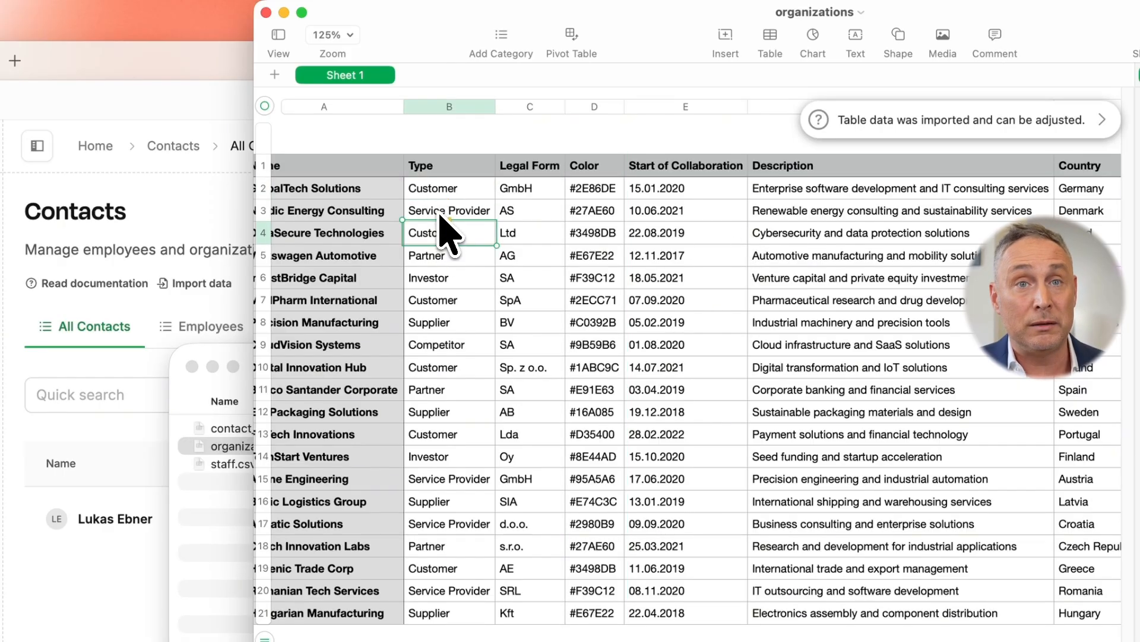
pyautogui.click(452, 278)
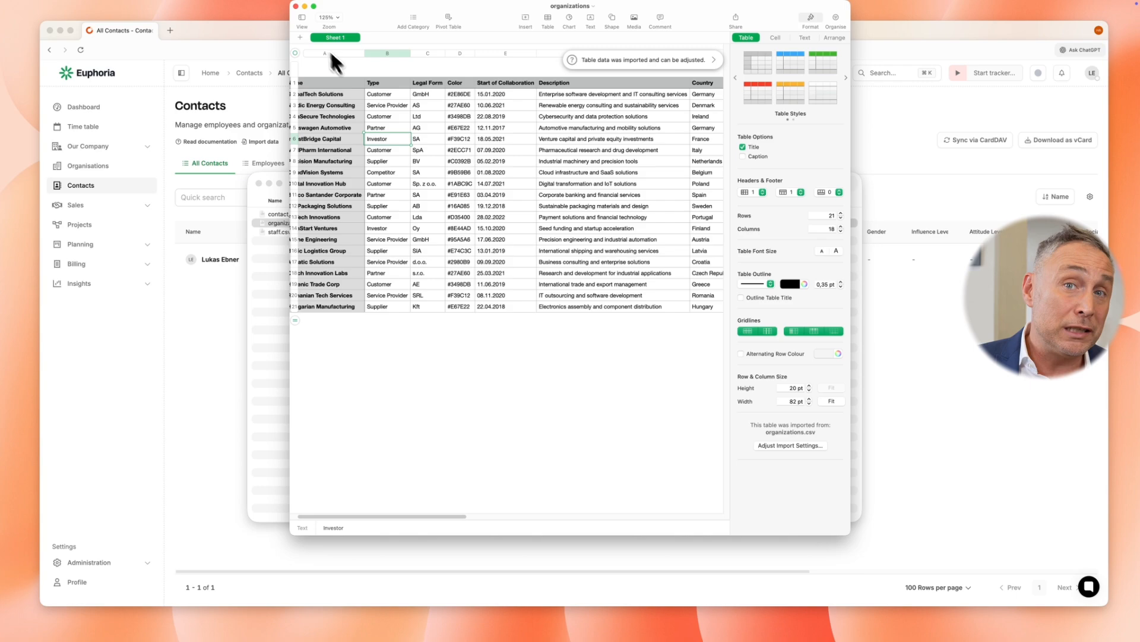
pyautogui.click(296, 6)
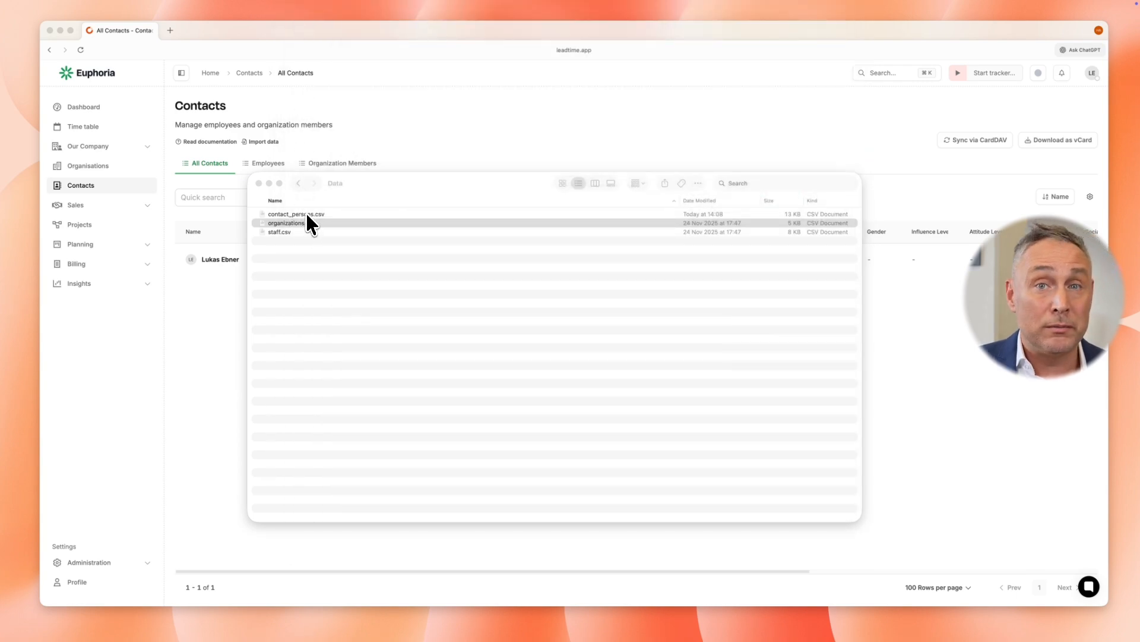
# Open contact_persons.csv and select its Organization Name column for review
pyautogui.click(329, 214)
pyautogui.rightClick(329, 214)
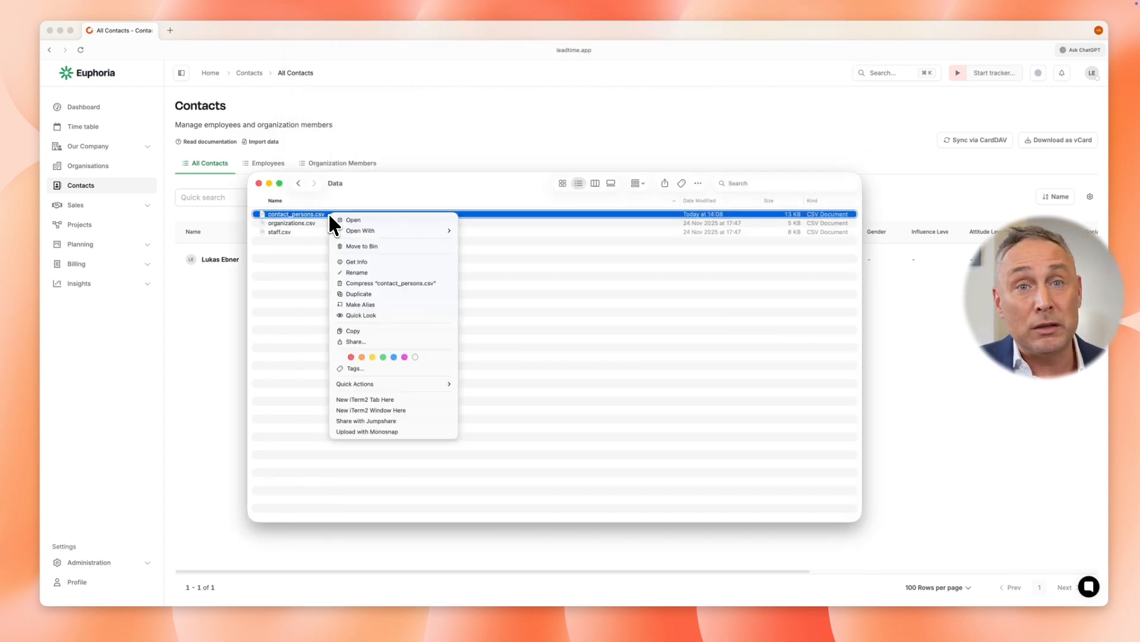
pyautogui.click(336, 218)
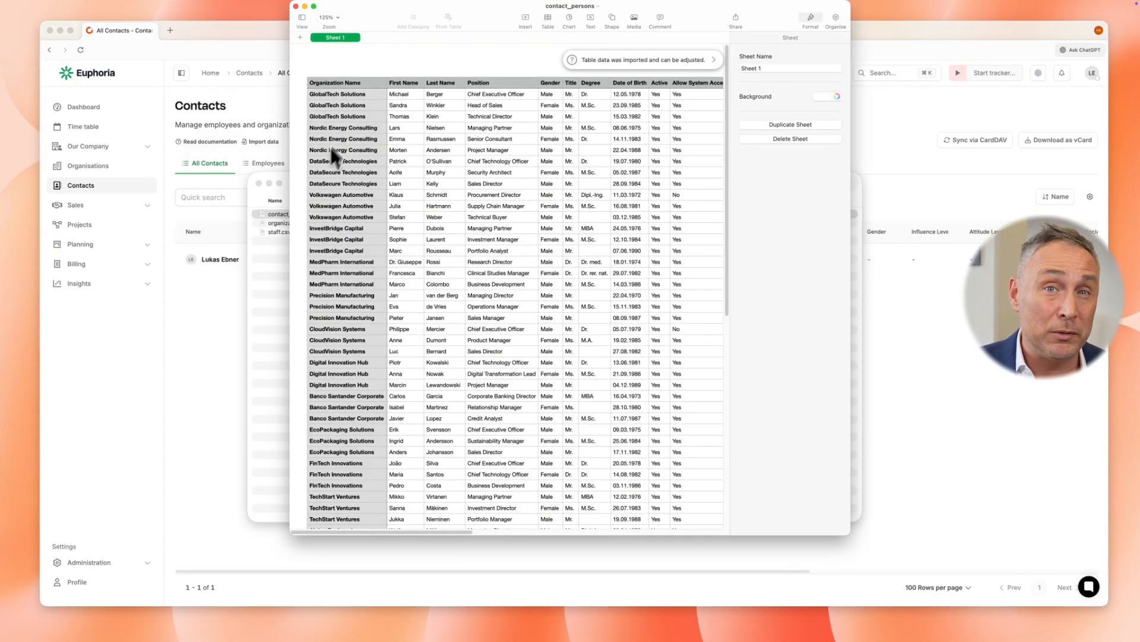
pyautogui.click(349, 66)
pyautogui.click(347, 53)
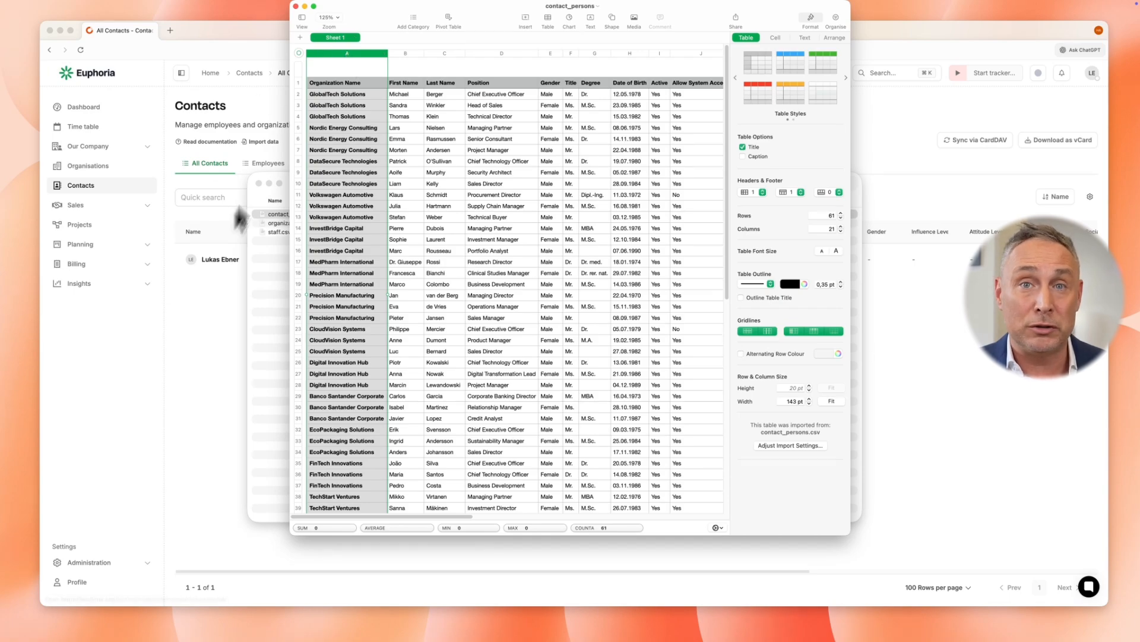
# Close the contact persons spreadsheet and go to the Imports page under Administration in Leadtime
pyautogui.click(296, 7)
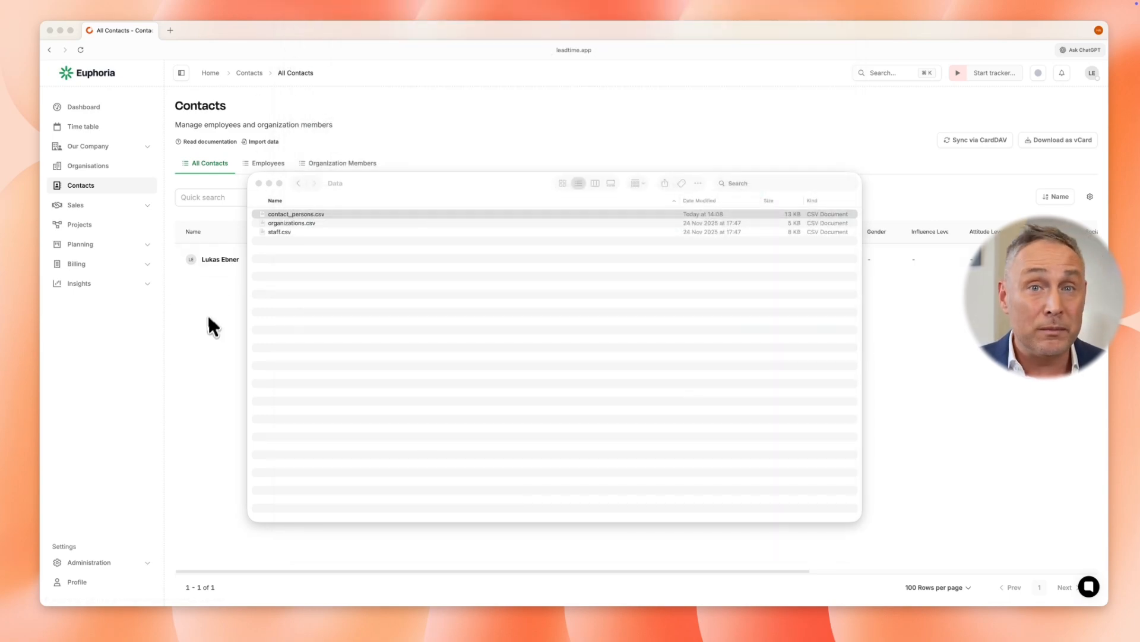
pyautogui.press('Escape')
pyautogui.doubleClick(104, 563)
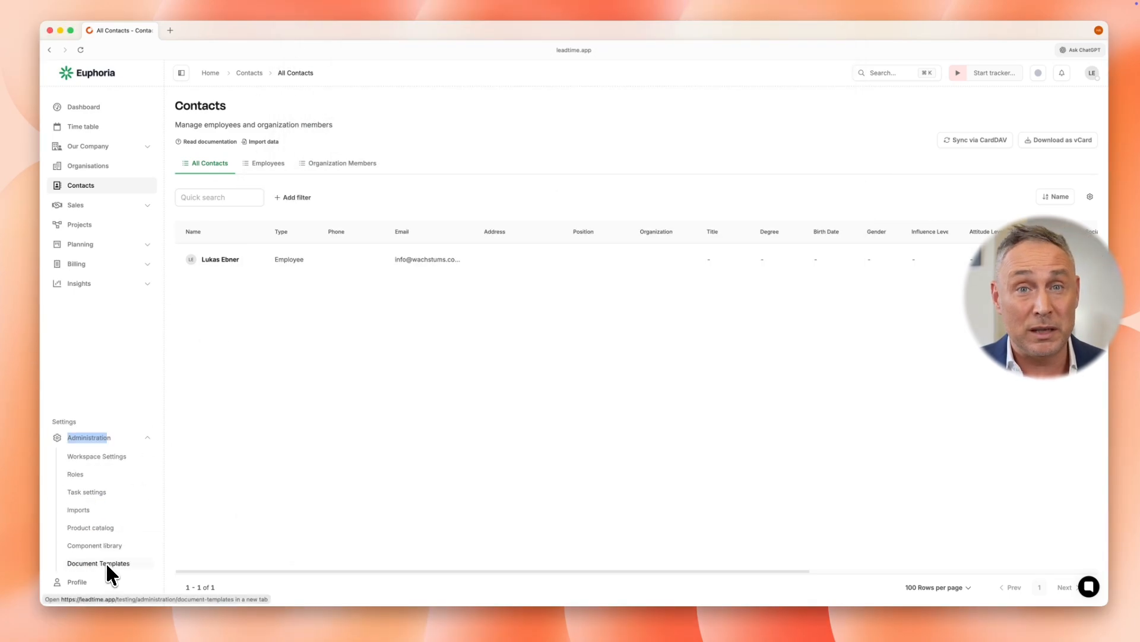
pyautogui.click(119, 509)
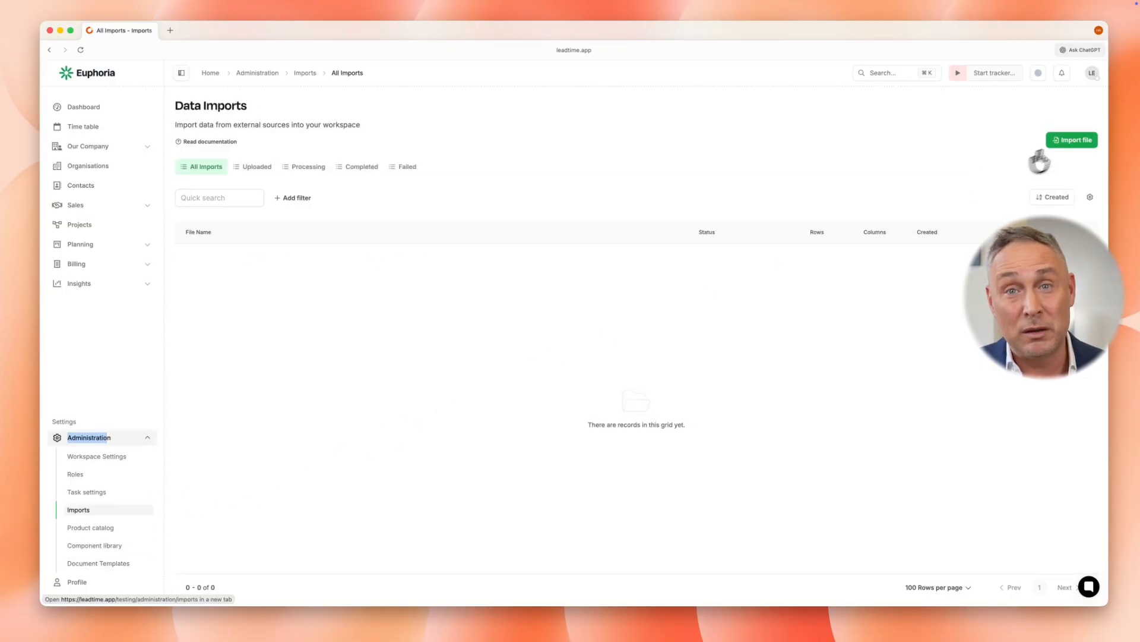
# Start a new file import, upload staff.csv from the Data folder and acknowledge the AI mapping notice
pyautogui.click(1072, 140)
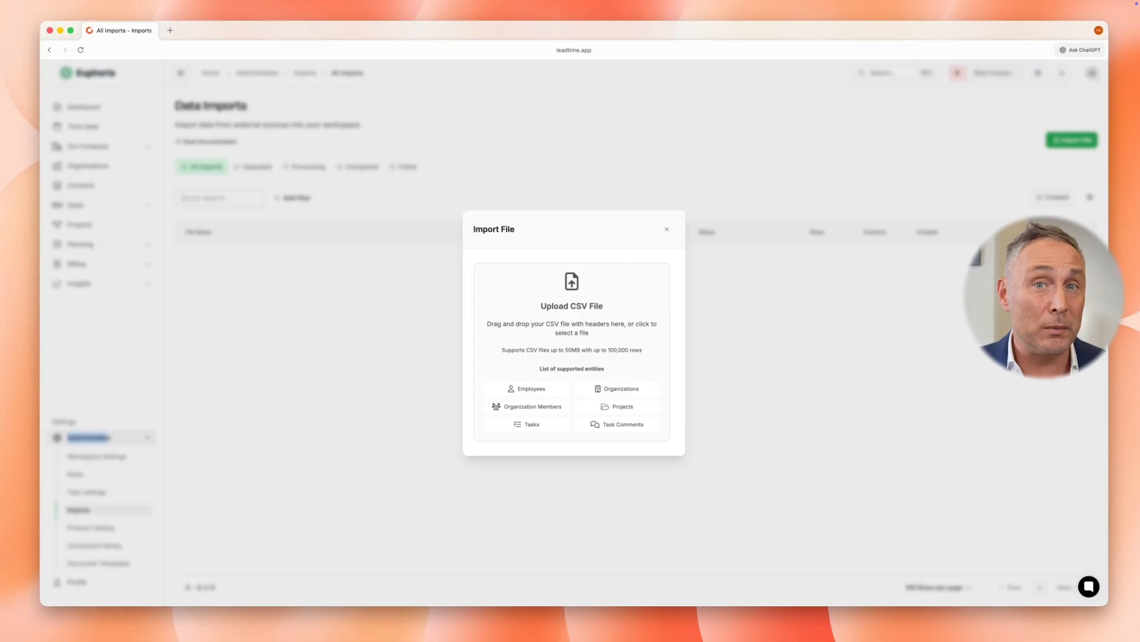
pyautogui.press('super+Tab')
pyautogui.moveTo(443, 183); pyautogui.dragTo(906, 273)
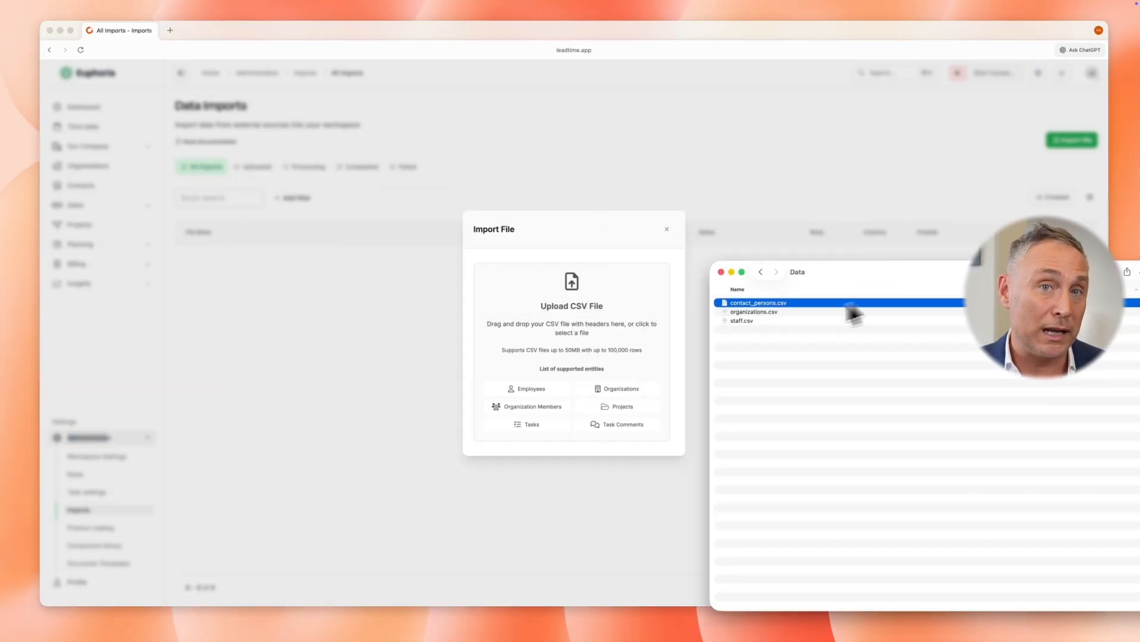
pyautogui.click(771, 321)
pyautogui.moveTo(771, 321); pyautogui.dragTo(570, 332)
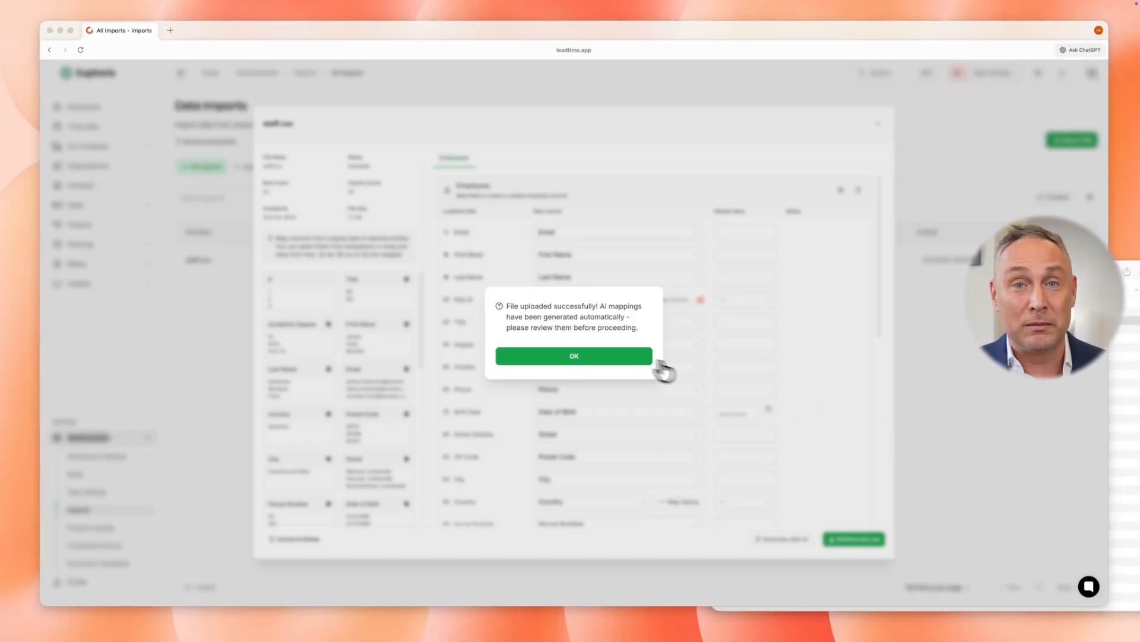
pyautogui.click(591, 362)
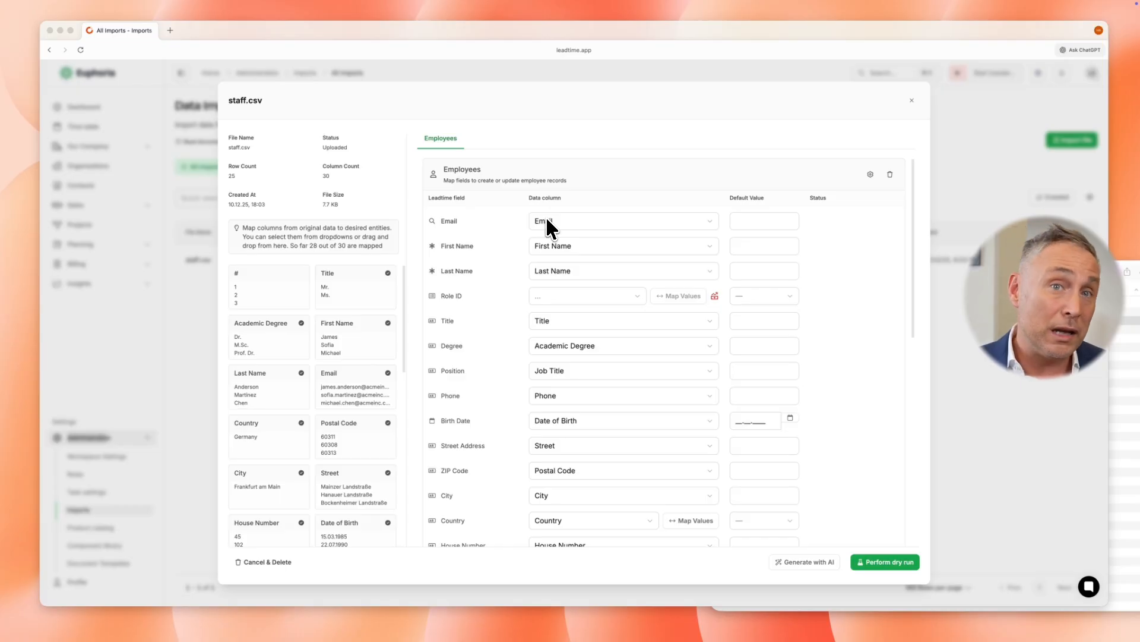
# Review the employee field mappings for staff.csv, from Email down to Salary
pyautogui.scroll(-1, 545, 220)
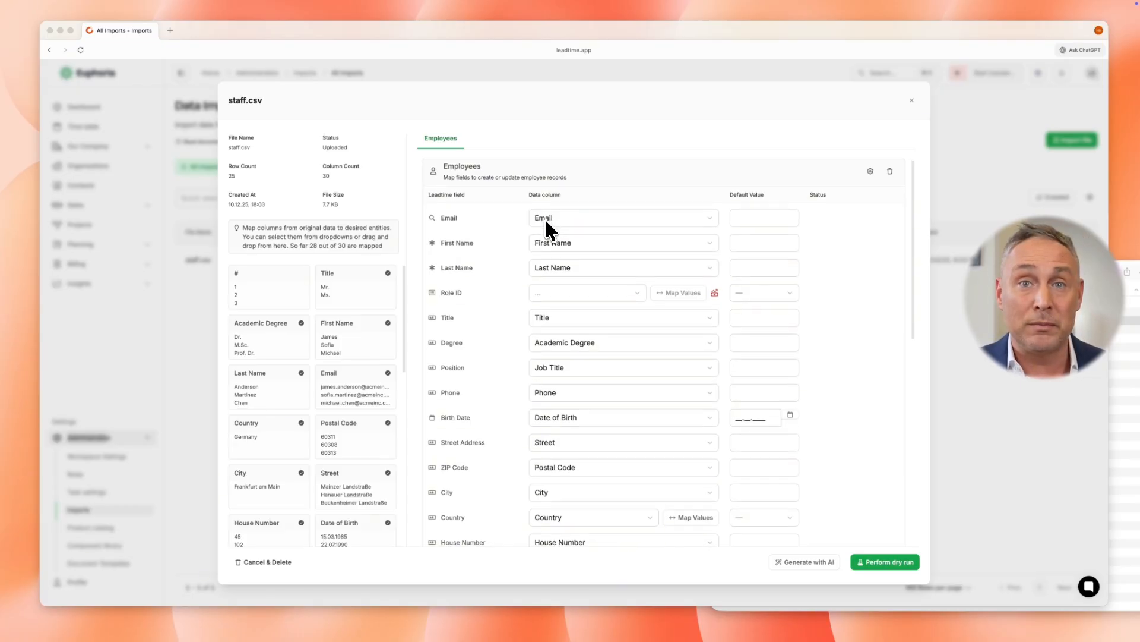
pyautogui.scroll(-1, 546, 221)
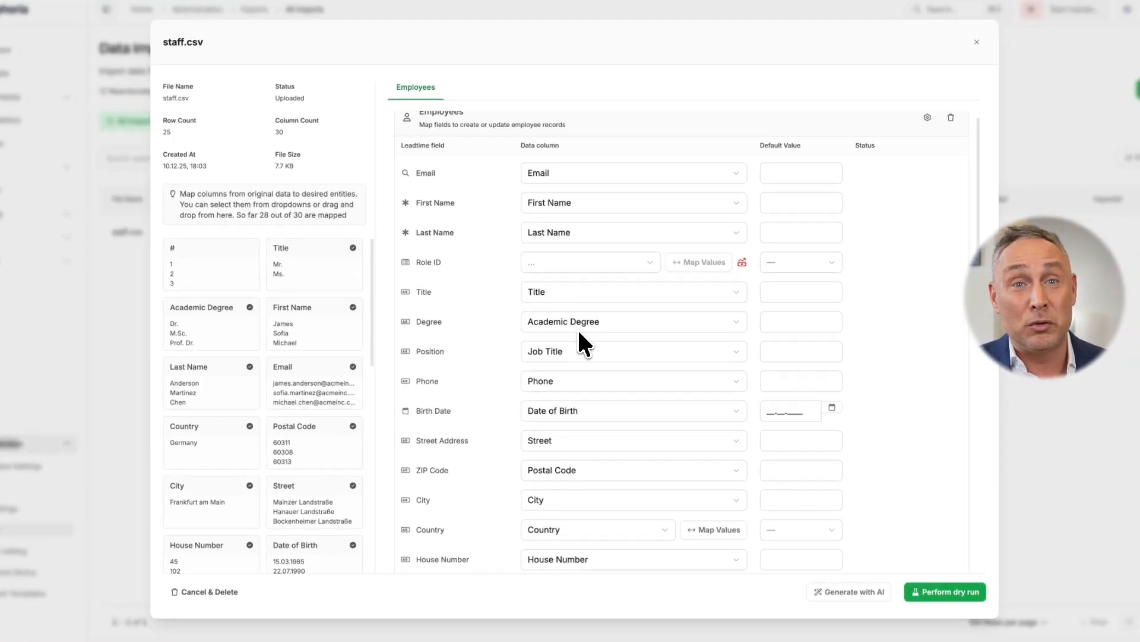
pyautogui.scroll(-7, 580, 333)
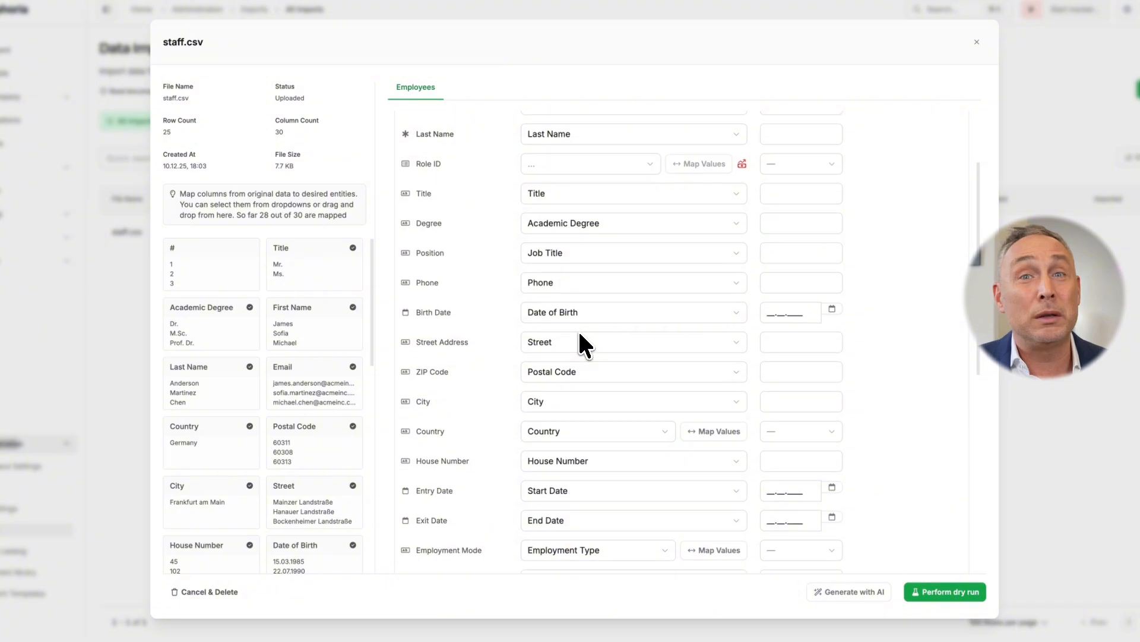
pyautogui.scroll(-1, 580, 334)
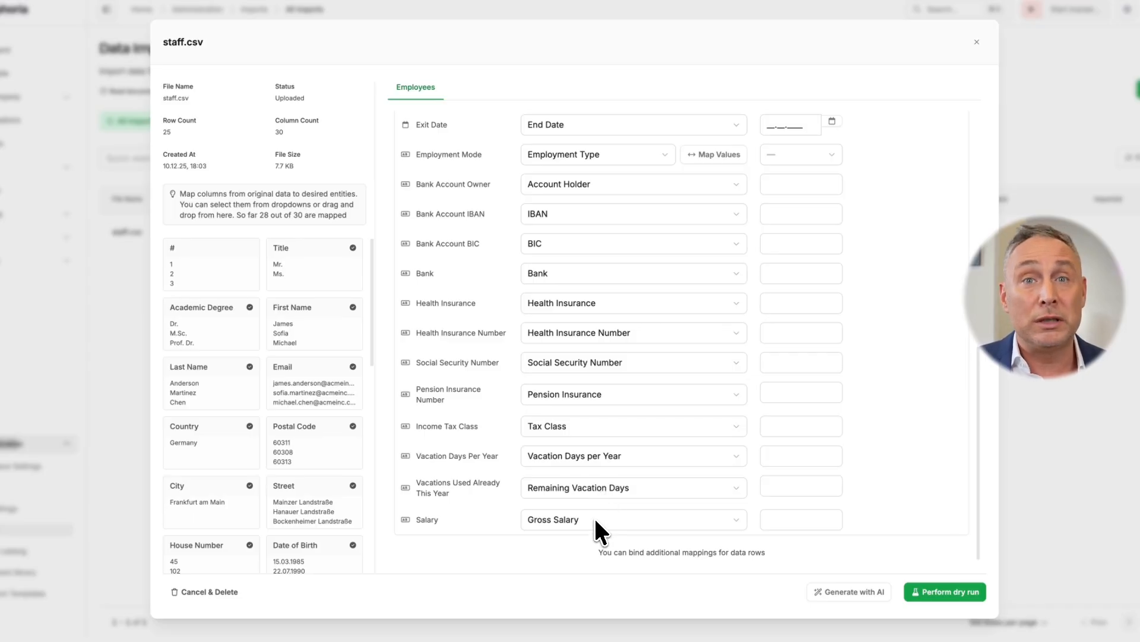
pyautogui.scroll(-1, 595, 520)
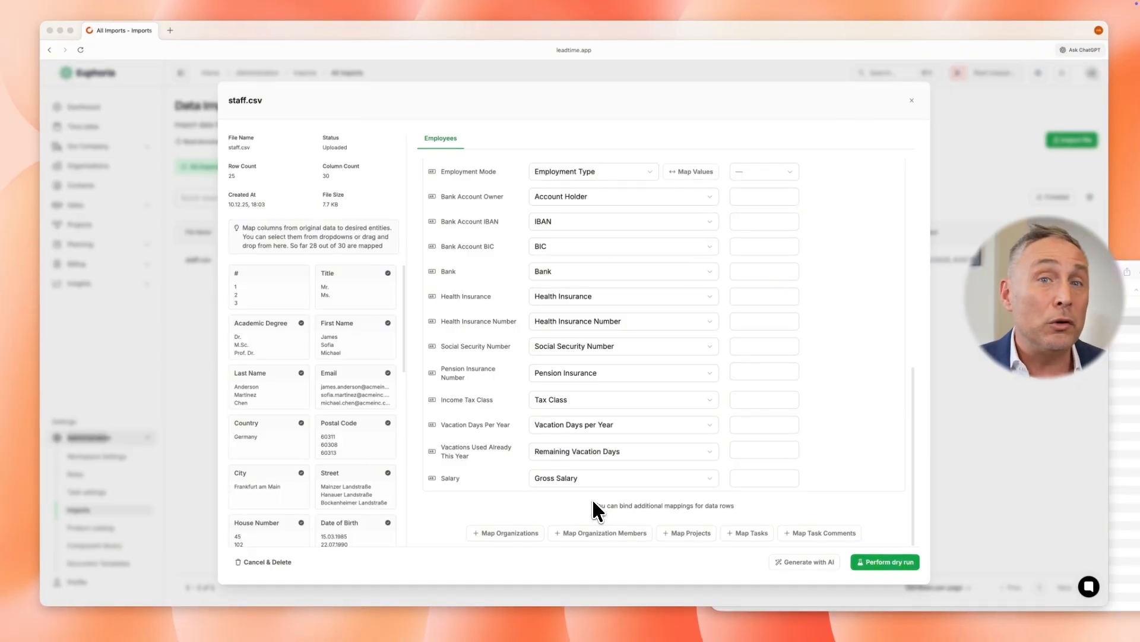
# Perform a dry run of the staff.csv import, initiate the real import and close its results
pyautogui.click(903, 562)
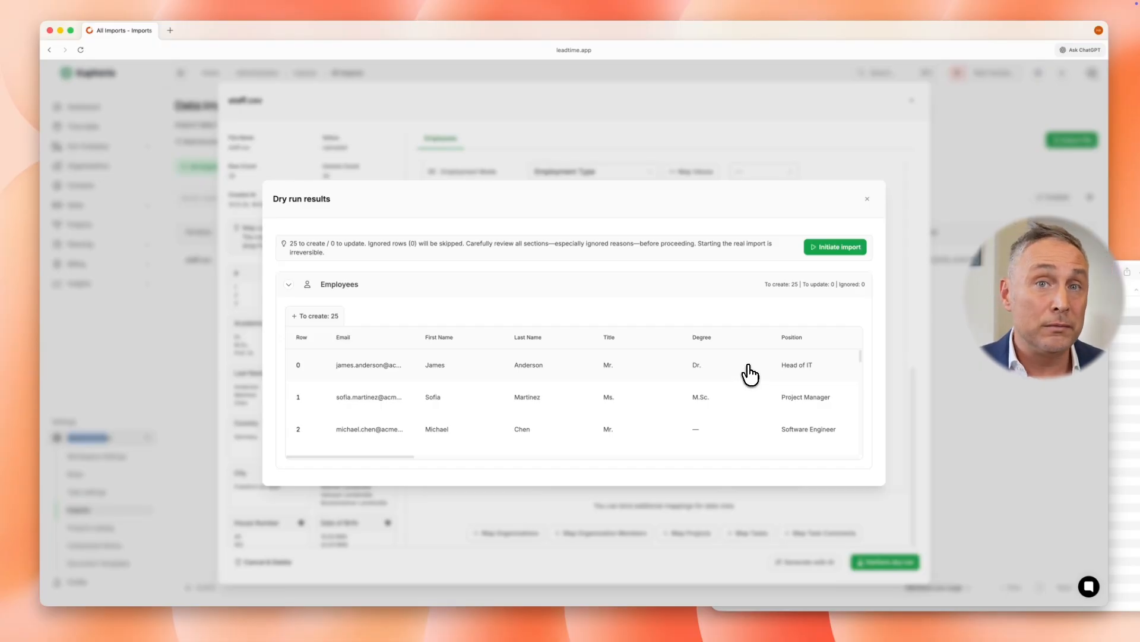
pyautogui.click(839, 247)
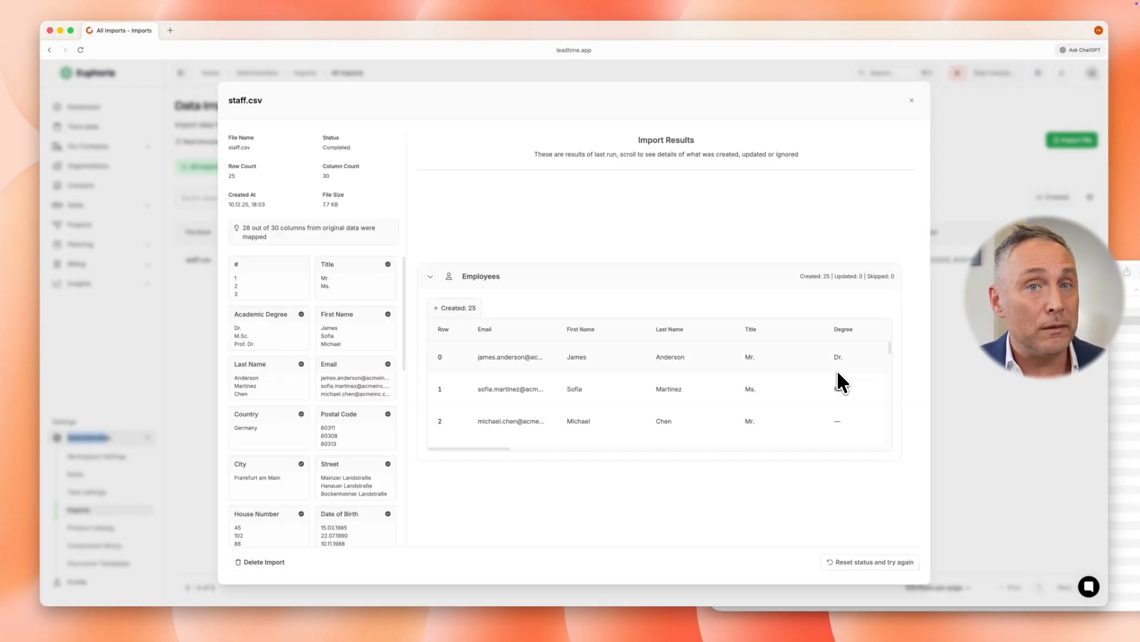
pyautogui.click(912, 100)
# Check the imported employees in the company's Staff list, and view the Organisations list
pyautogui.click(70, 152)
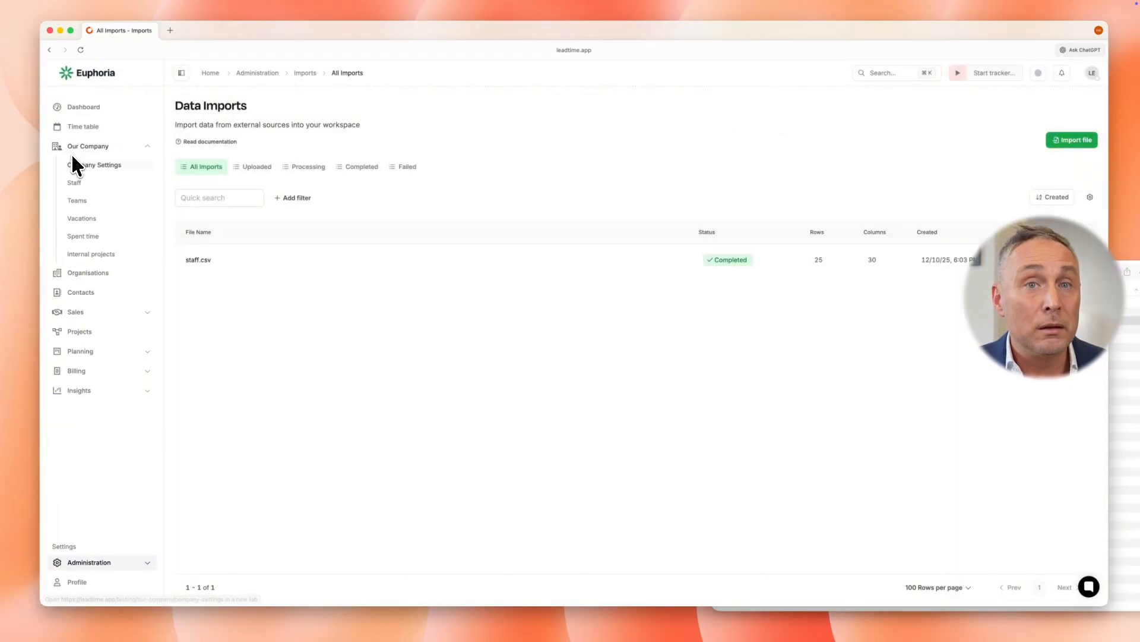
pyautogui.click(82, 189)
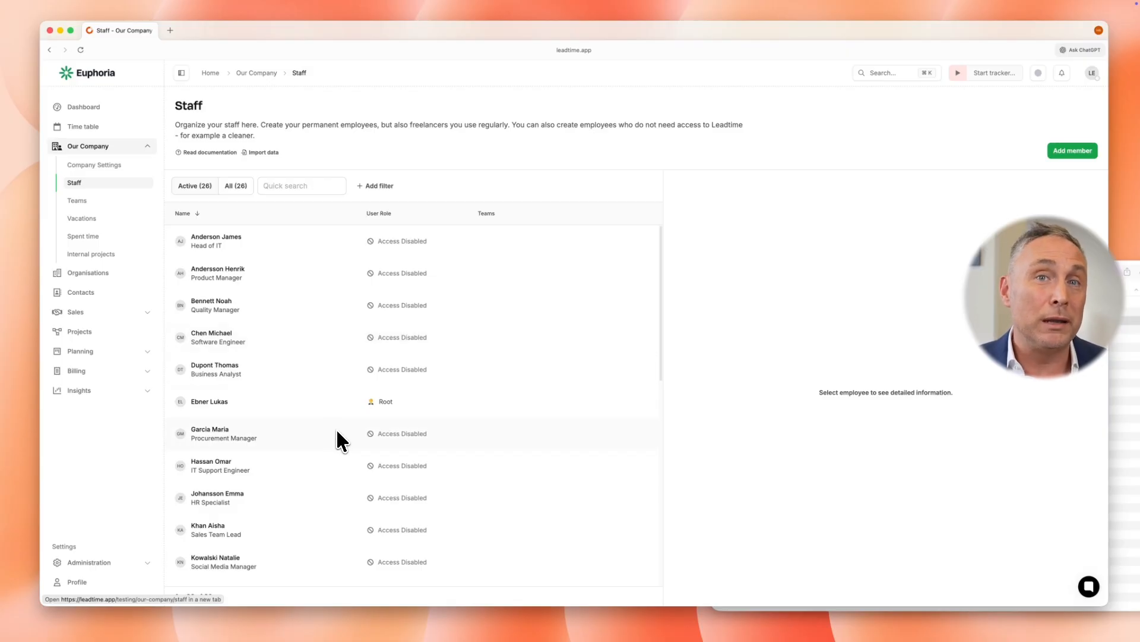
pyautogui.scroll(-3, 330, 510)
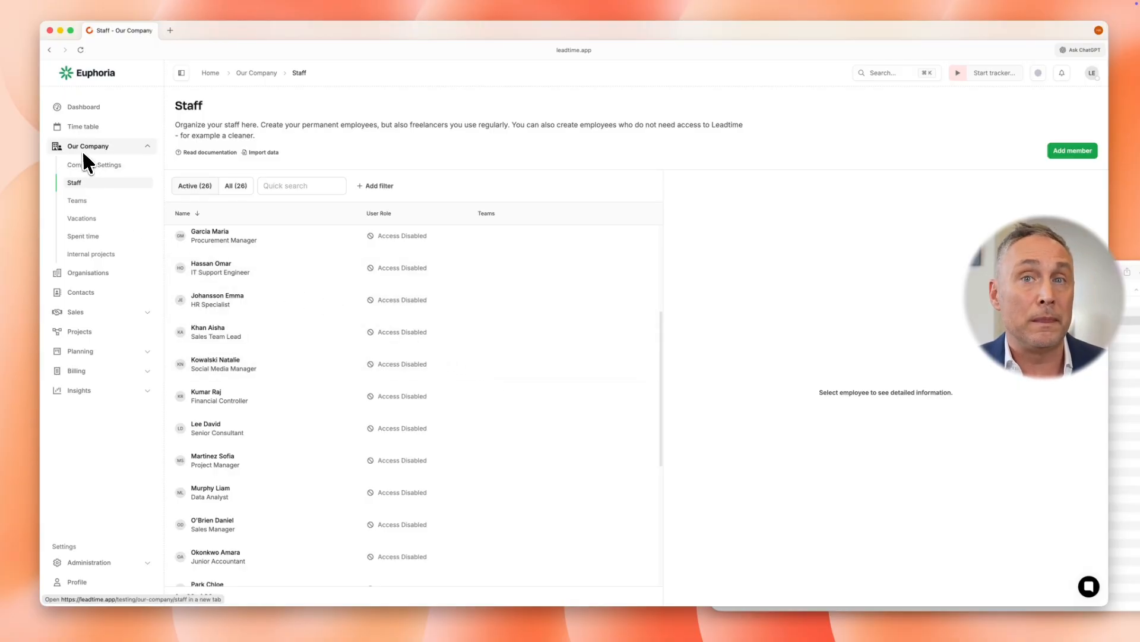
pyautogui.click(96, 272)
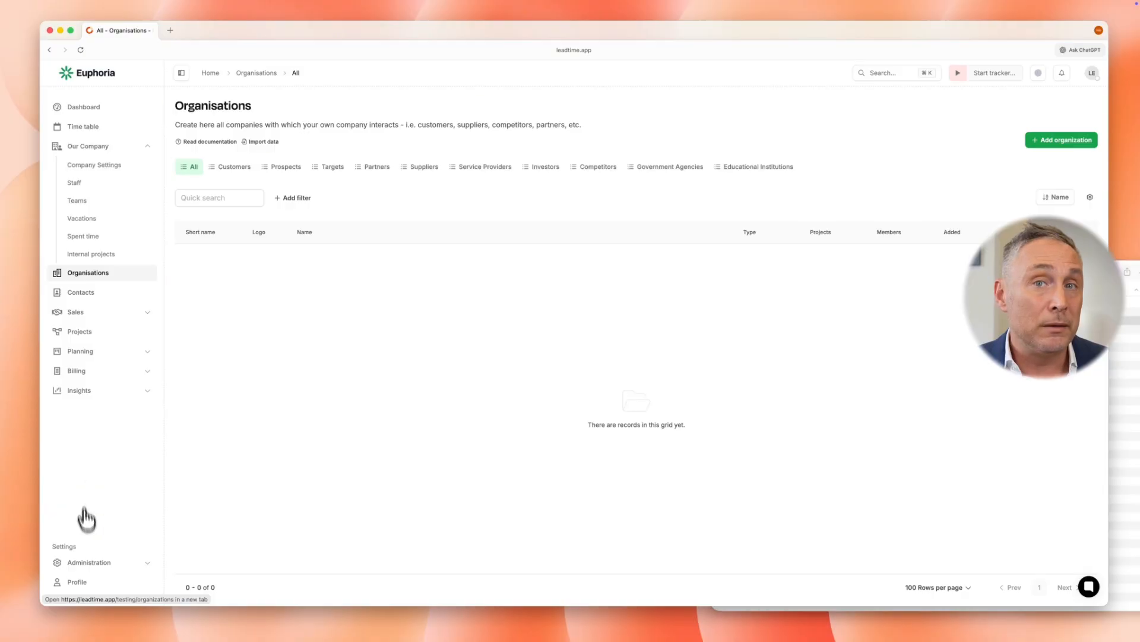
# Return to the Imports page, upload organizations.csv as a new import and acknowledge the AI mapping notice
pyautogui.click(90, 563)
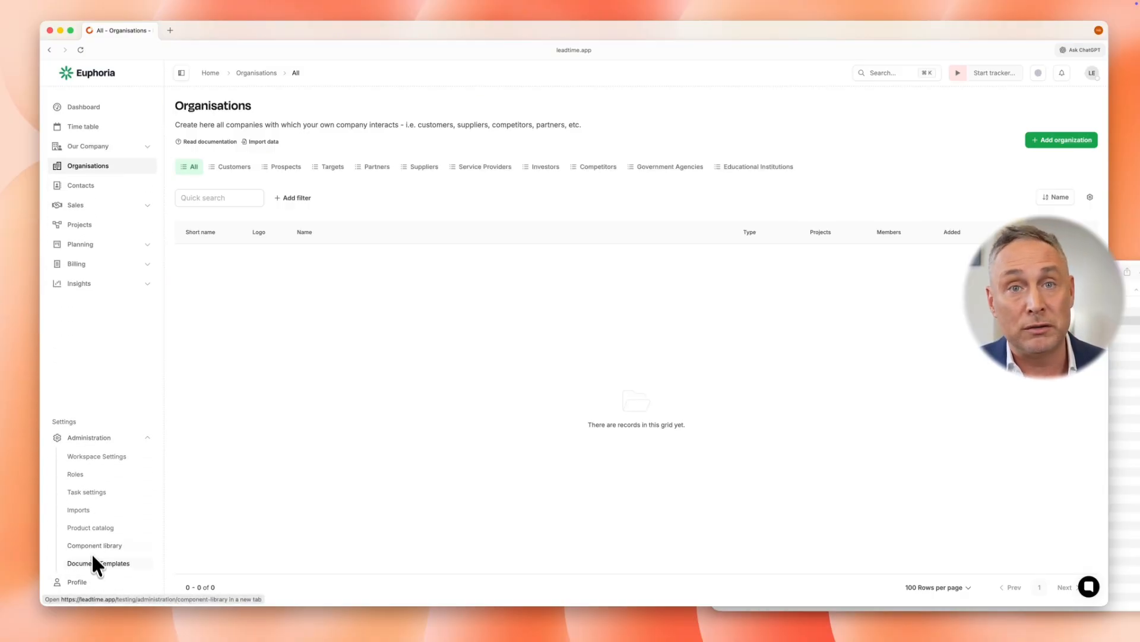
pyautogui.click(83, 511)
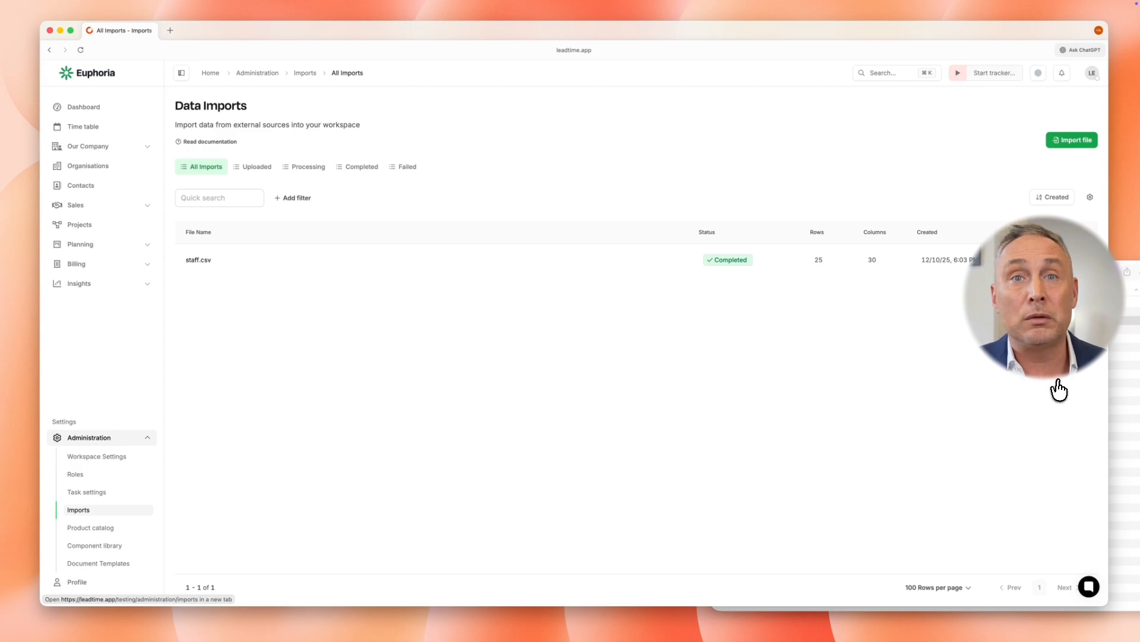
pyautogui.click(1077, 142)
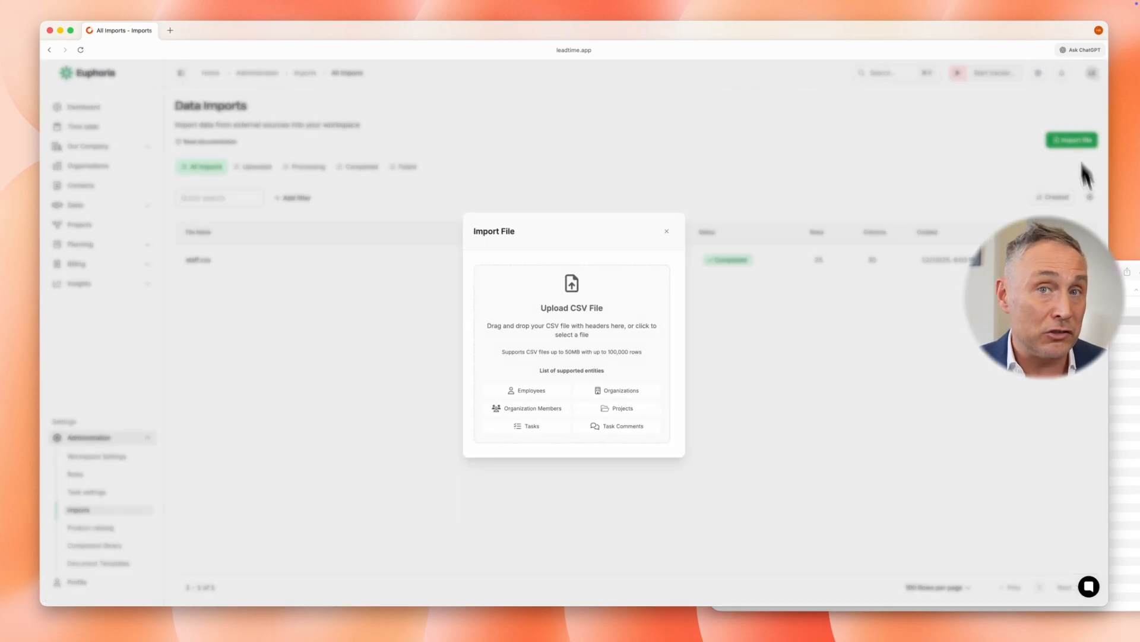
pyautogui.click(1126, 351)
pyautogui.moveTo(756, 315); pyautogui.dragTo(537, 317)
pyautogui.click(733, 189)
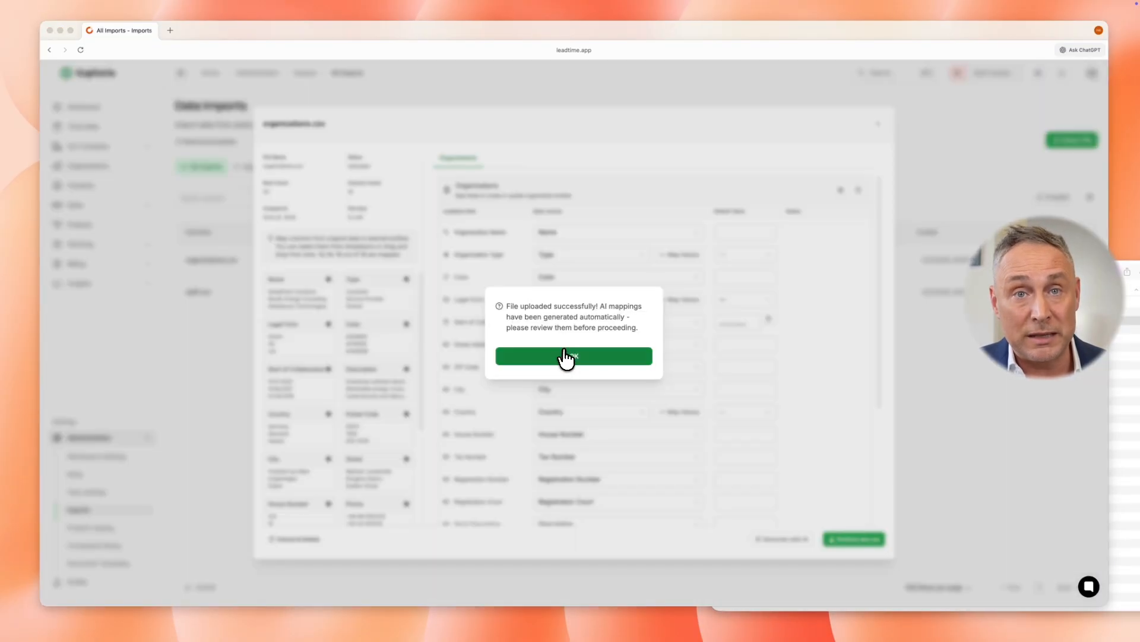
pyautogui.click(566, 356)
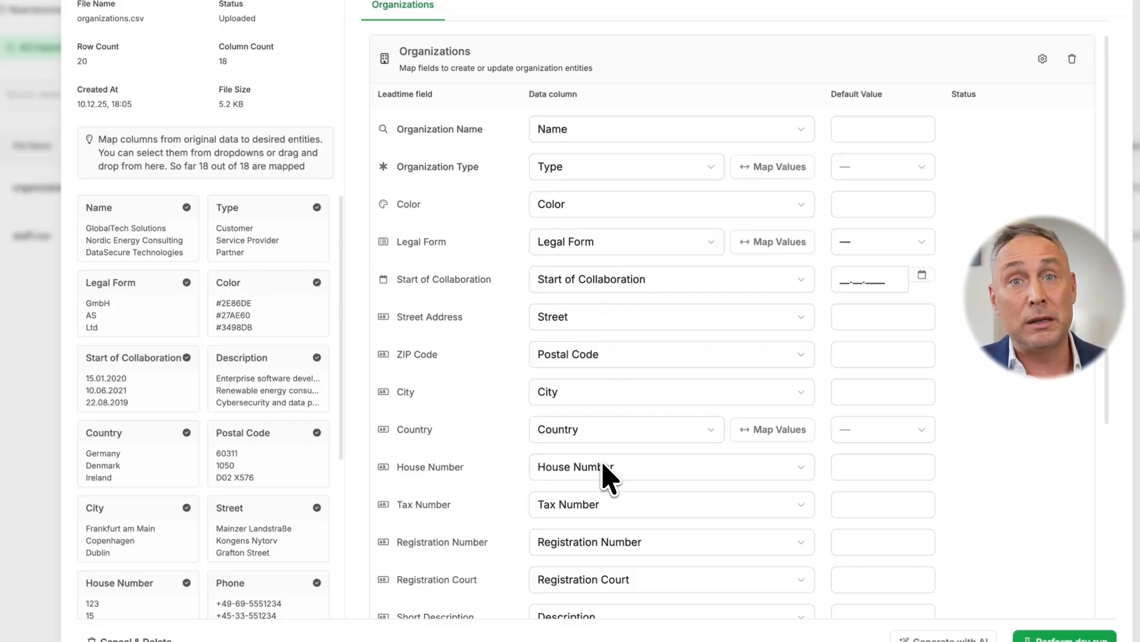
# Check the organization field mappings and set the default value of Auto create deal to No
pyautogui.scroll(-3, 604, 559)
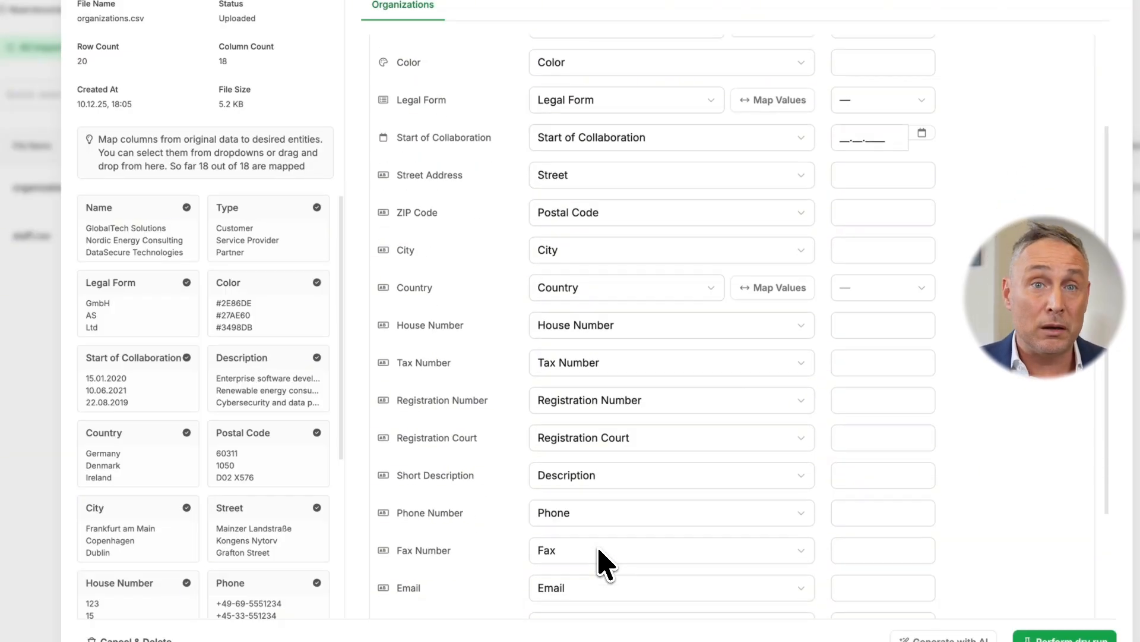
pyautogui.scroll(-2, 604, 561)
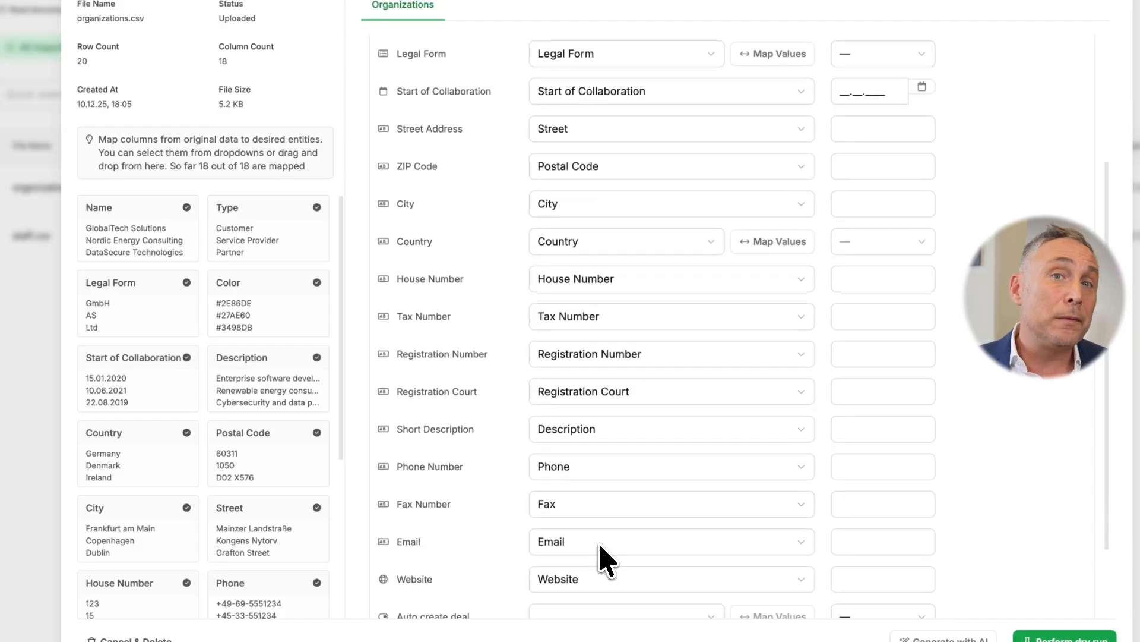
pyautogui.scroll(-1, 600, 556)
pyautogui.scroll(-1, 603, 621)
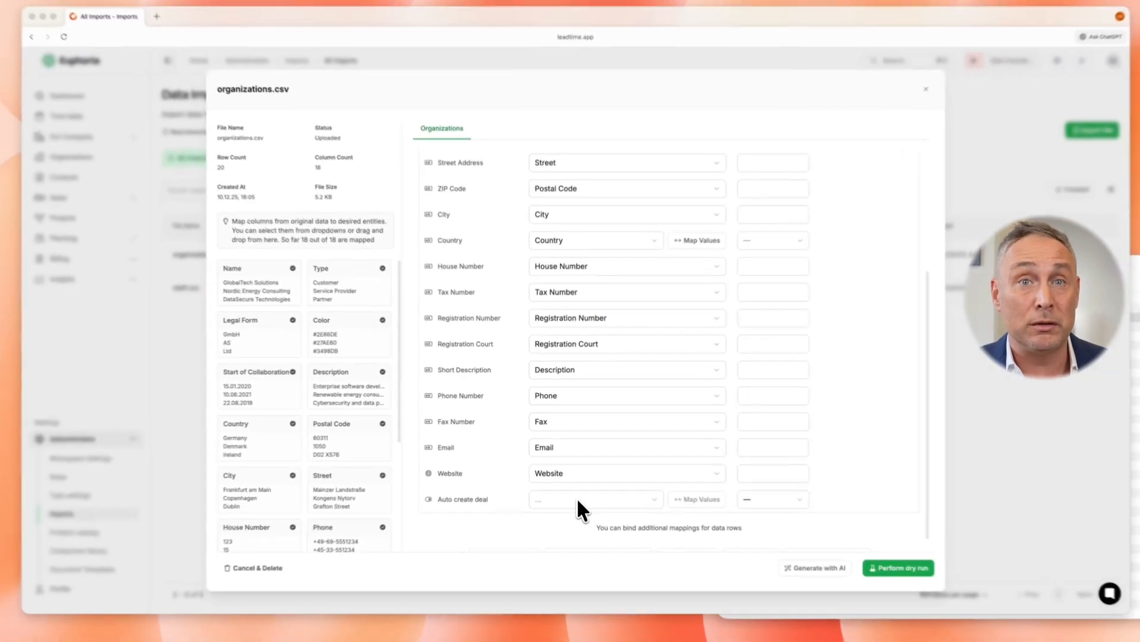
pyautogui.scroll(-1, 576, 502)
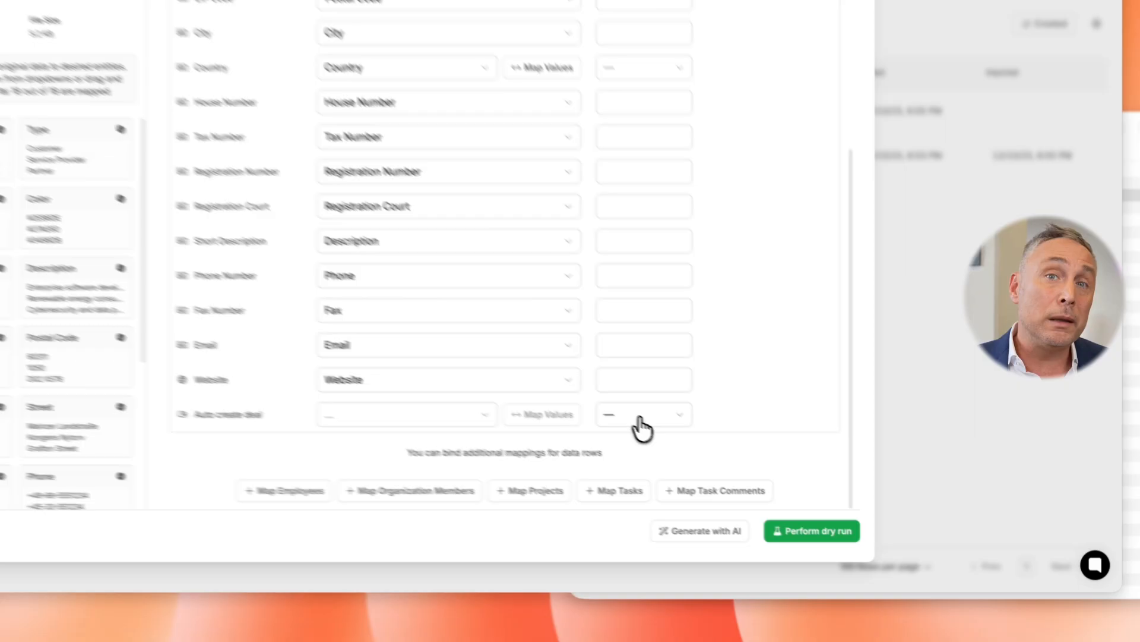
pyautogui.click(642, 417)
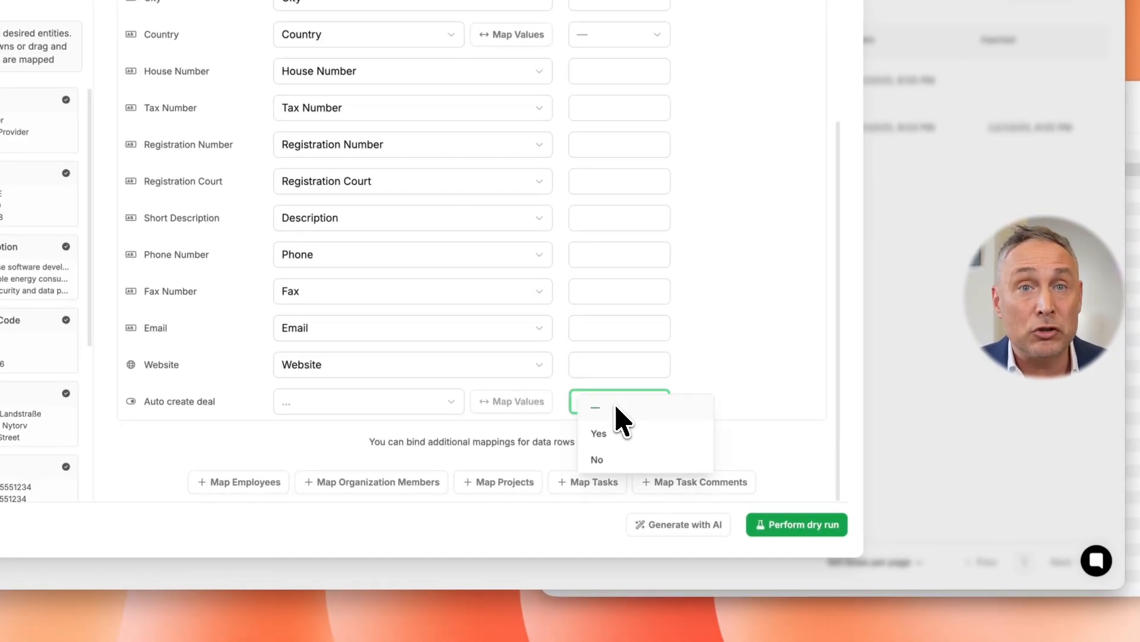
pyautogui.click(599, 460)
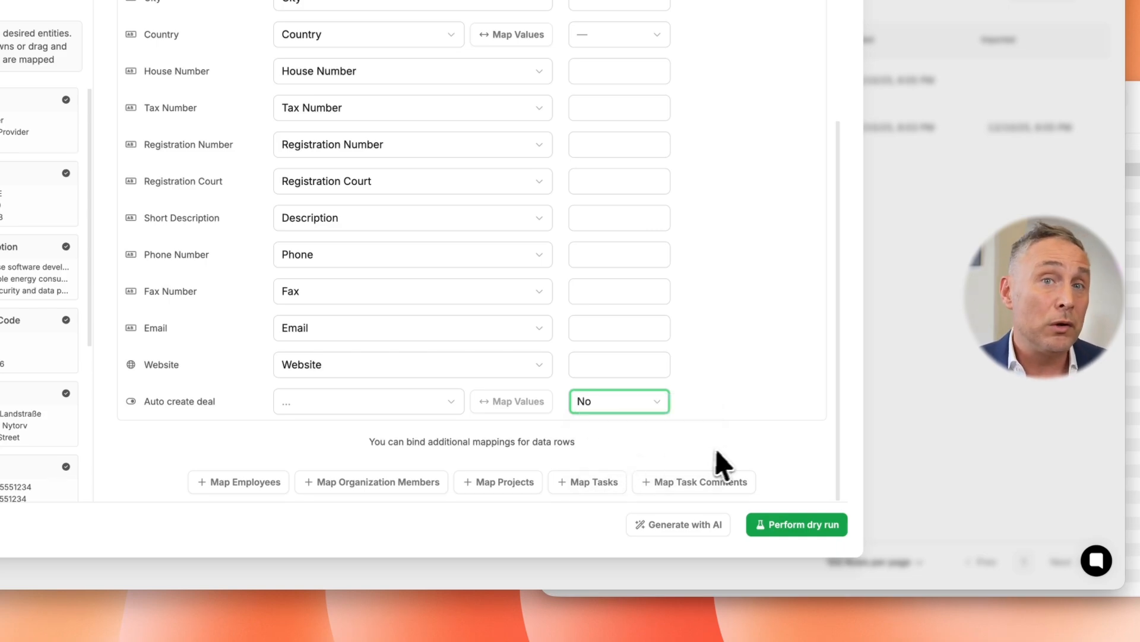
# Perform a dry run of the organizations.csv import, review the resulting rows and initiate the real import
pyautogui.click(808, 527)
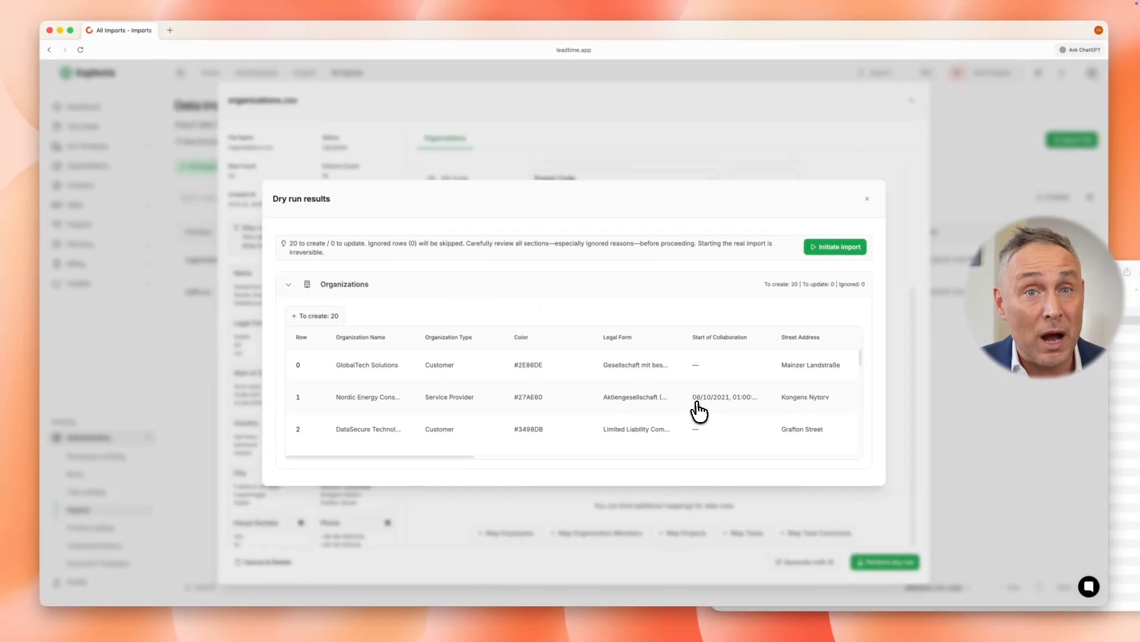
pyautogui.scroll(-3, 665, 386)
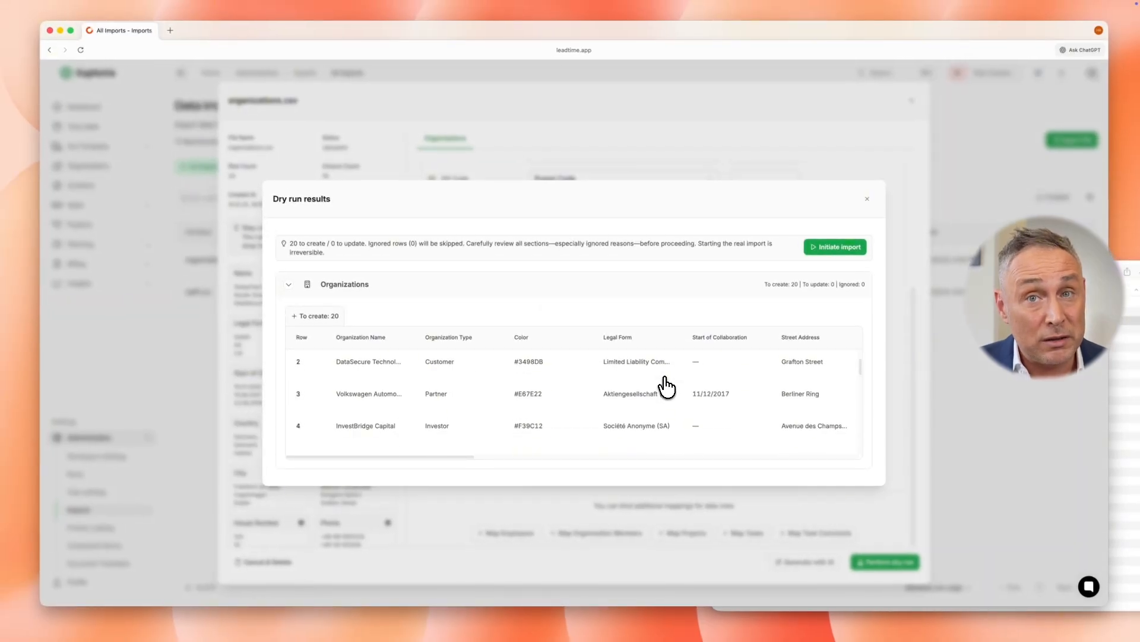
pyautogui.scroll(-2, 666, 387)
pyautogui.scroll(5, 667, 387)
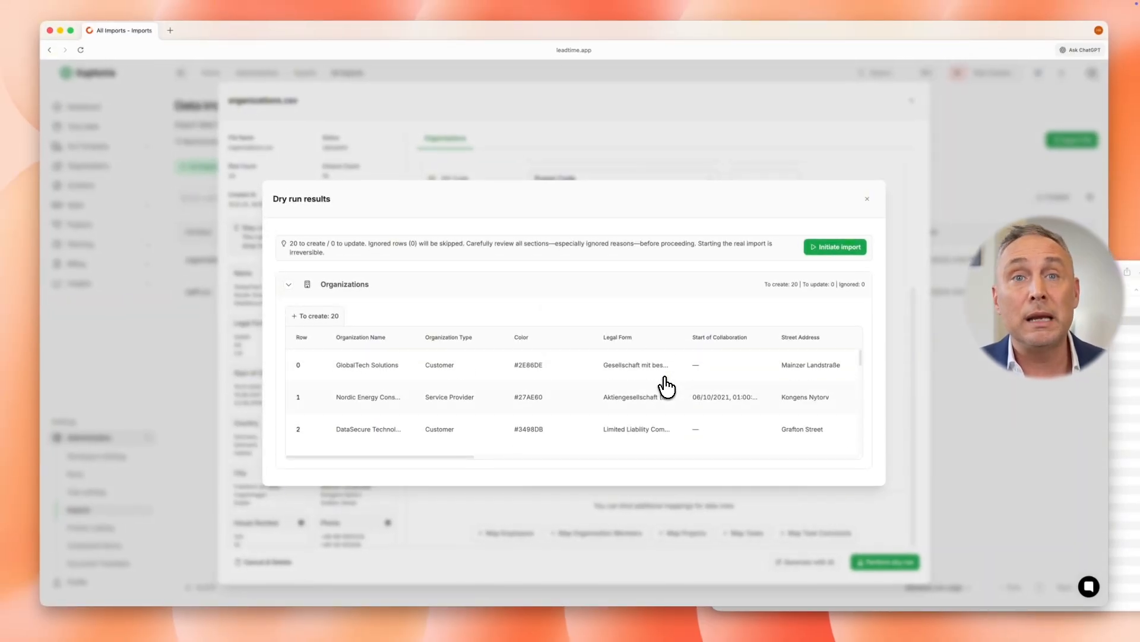
pyautogui.click(838, 248)
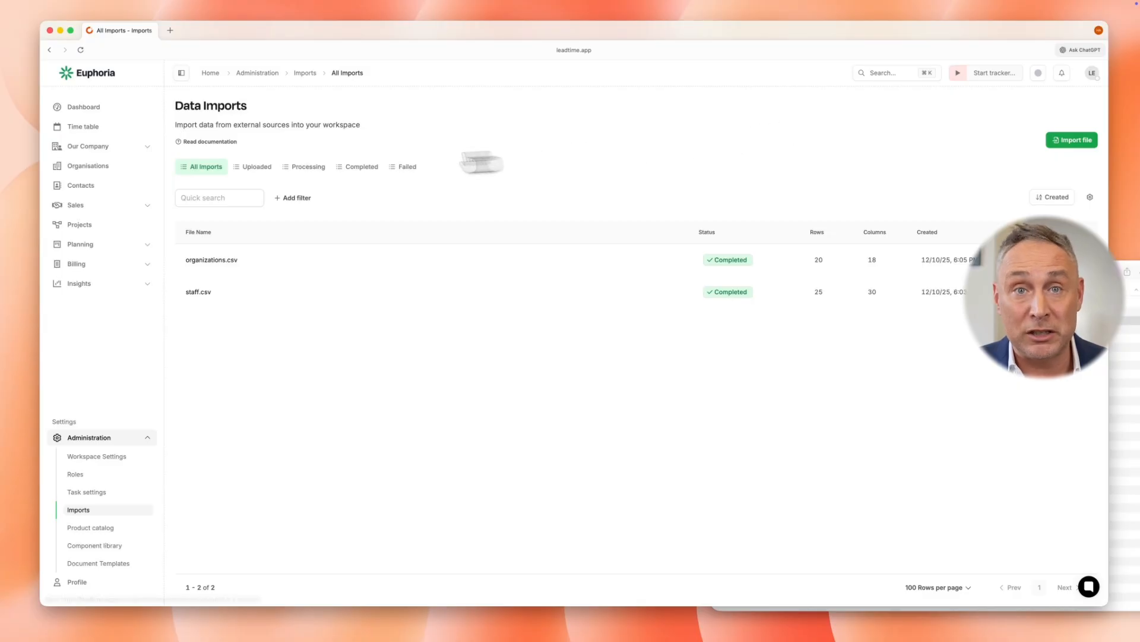
# Open the Organisations list and look through the imported organizations and their types
pyautogui.click(90, 169)
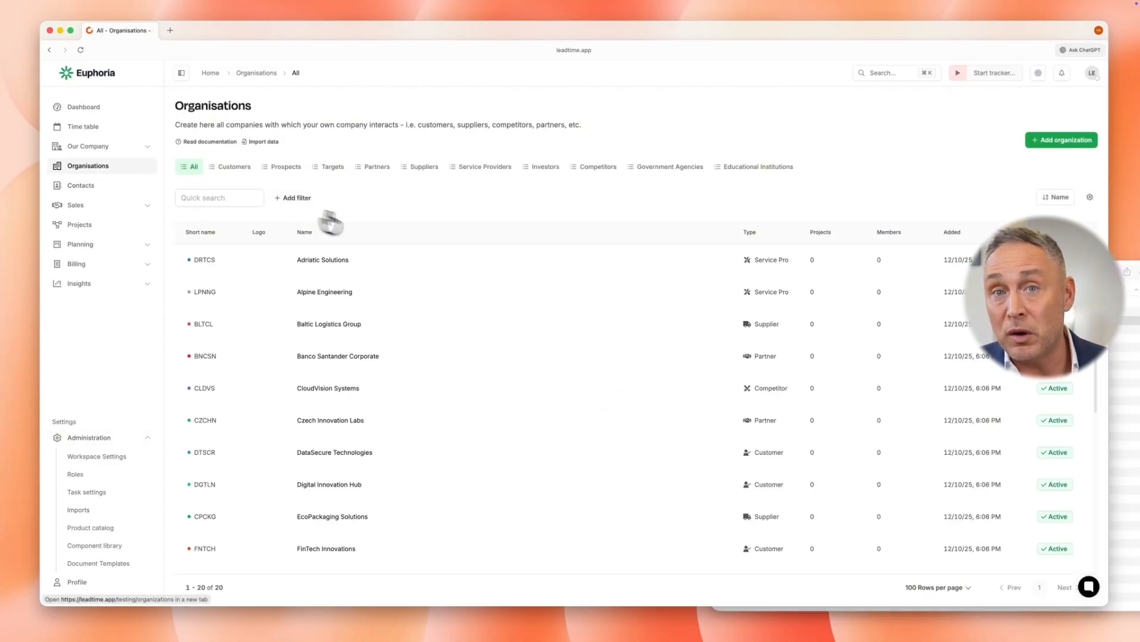
pyautogui.scroll(-1, 482, 351)
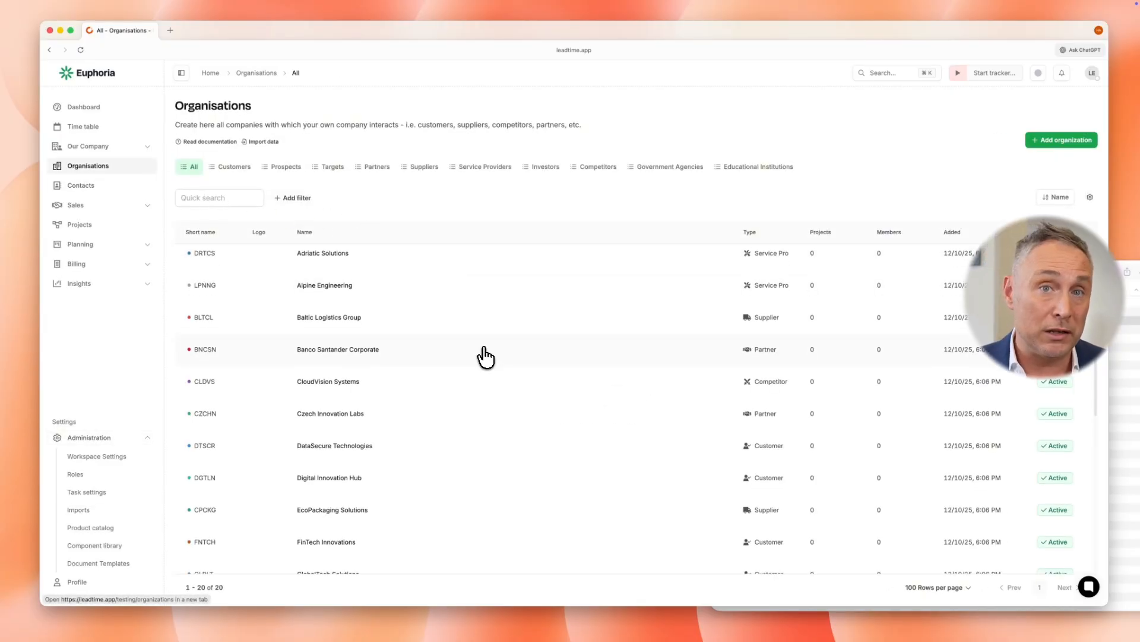
# Look through the rest of the imported organizations, and open contact_persons.csv to inspect how its rows reference organization names
pyautogui.scroll(-4, 427, 456)
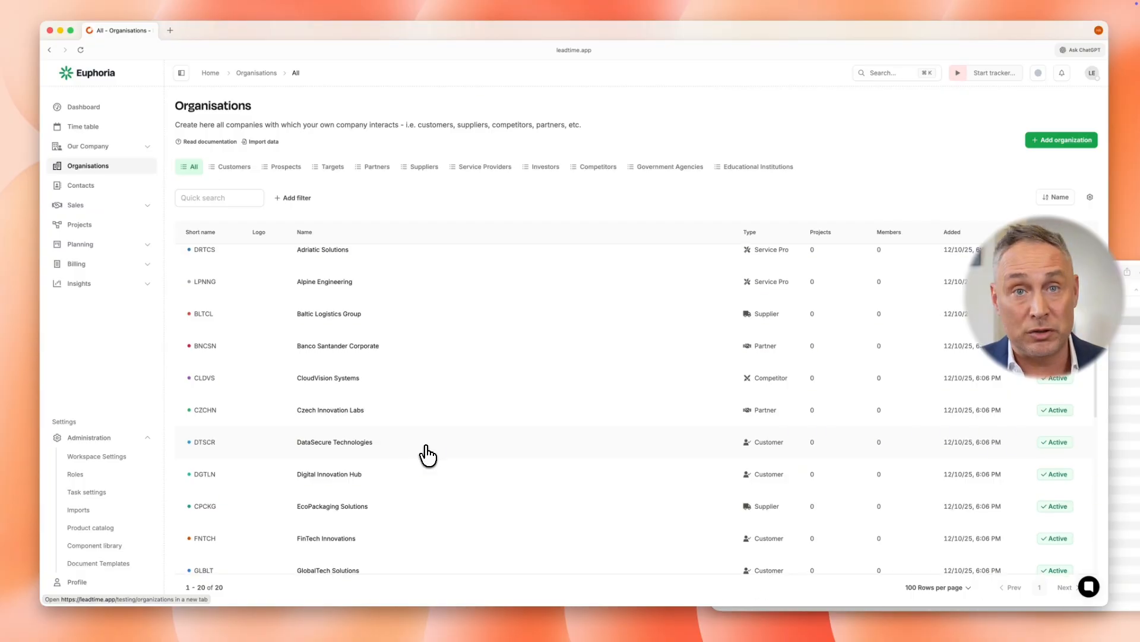
pyautogui.scroll(-6, 427, 456)
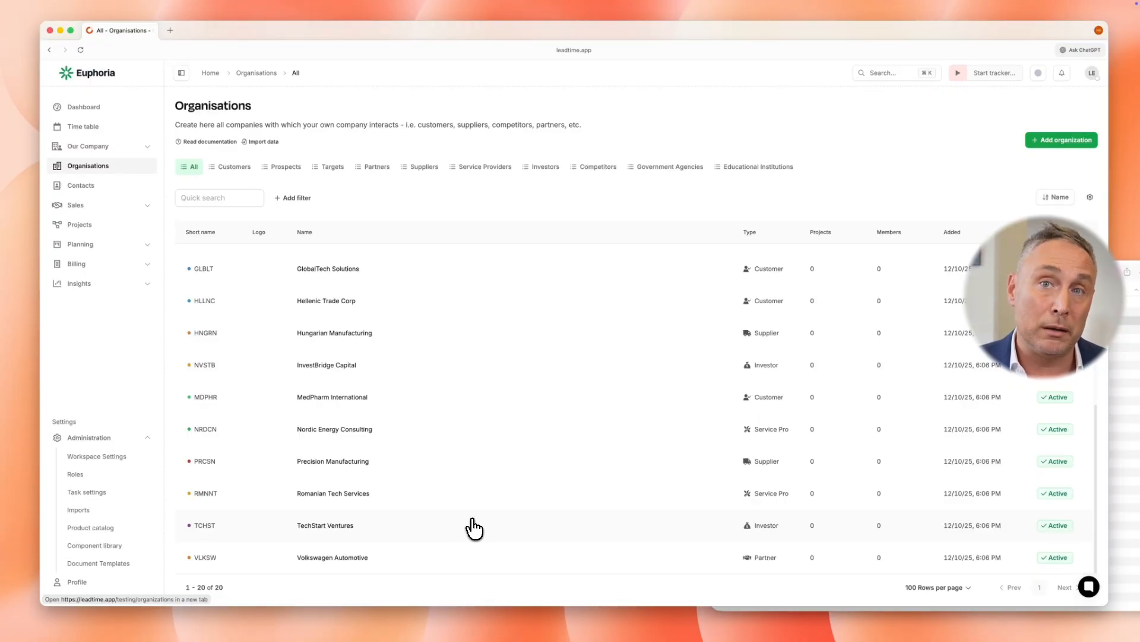
pyautogui.click(1126, 364)
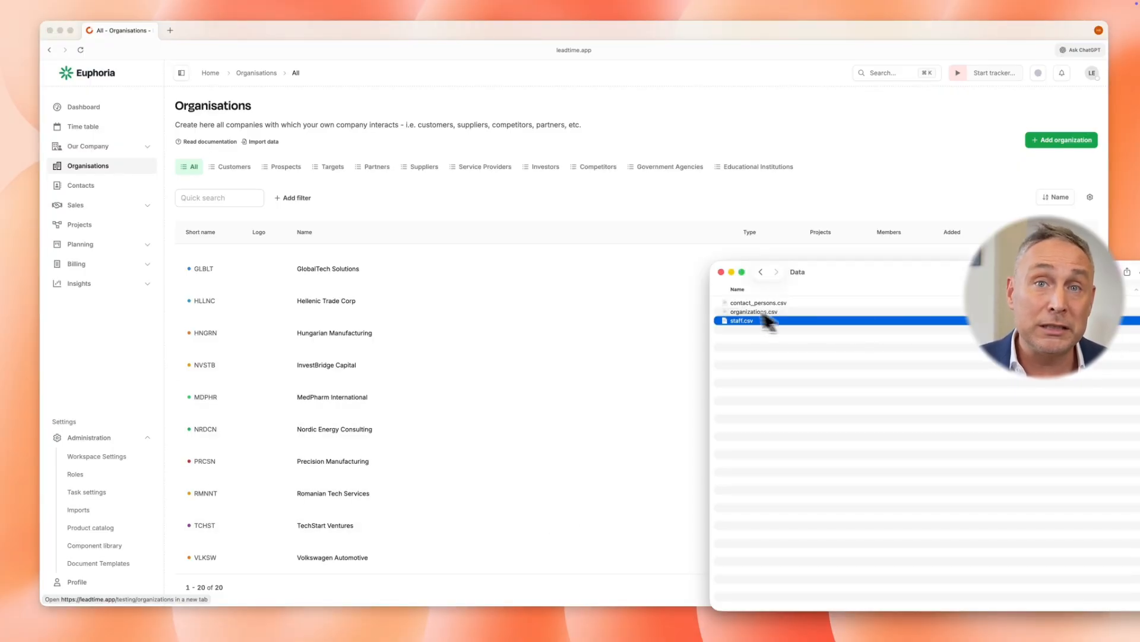
pyautogui.click(744, 303)
pyautogui.doubleClick(745, 303)
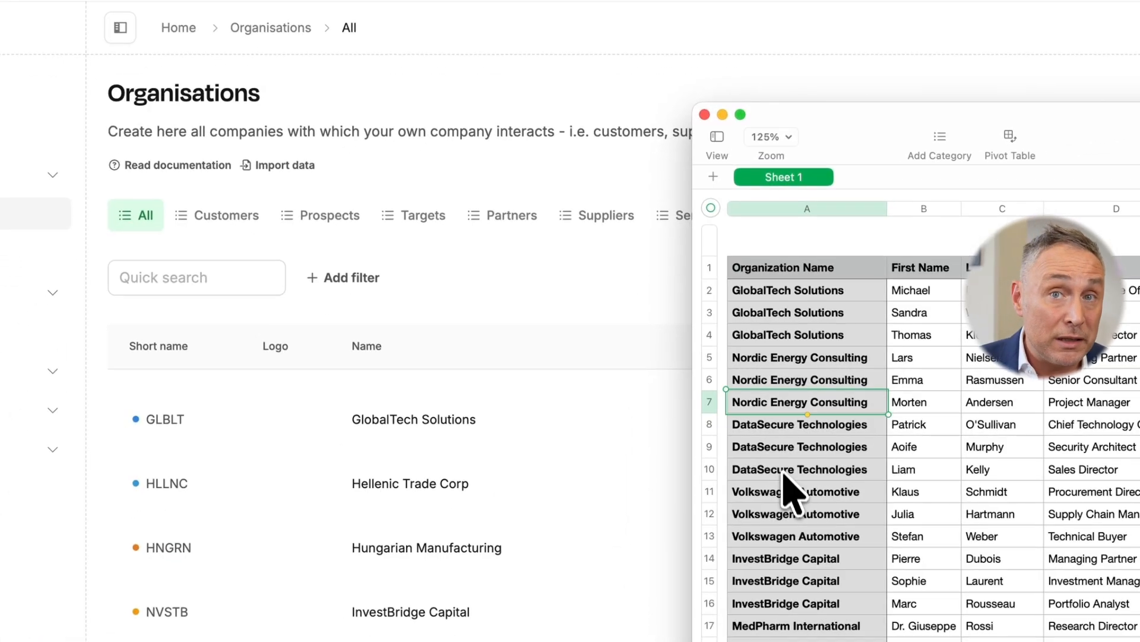
pyautogui.click(629, 553)
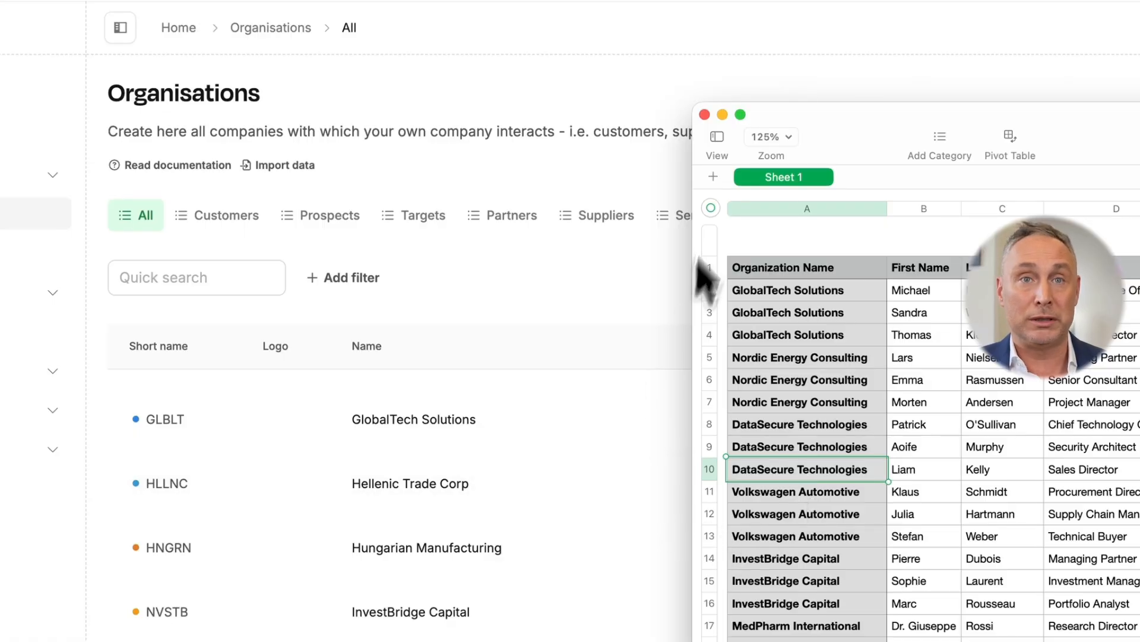
pyautogui.click(704, 114)
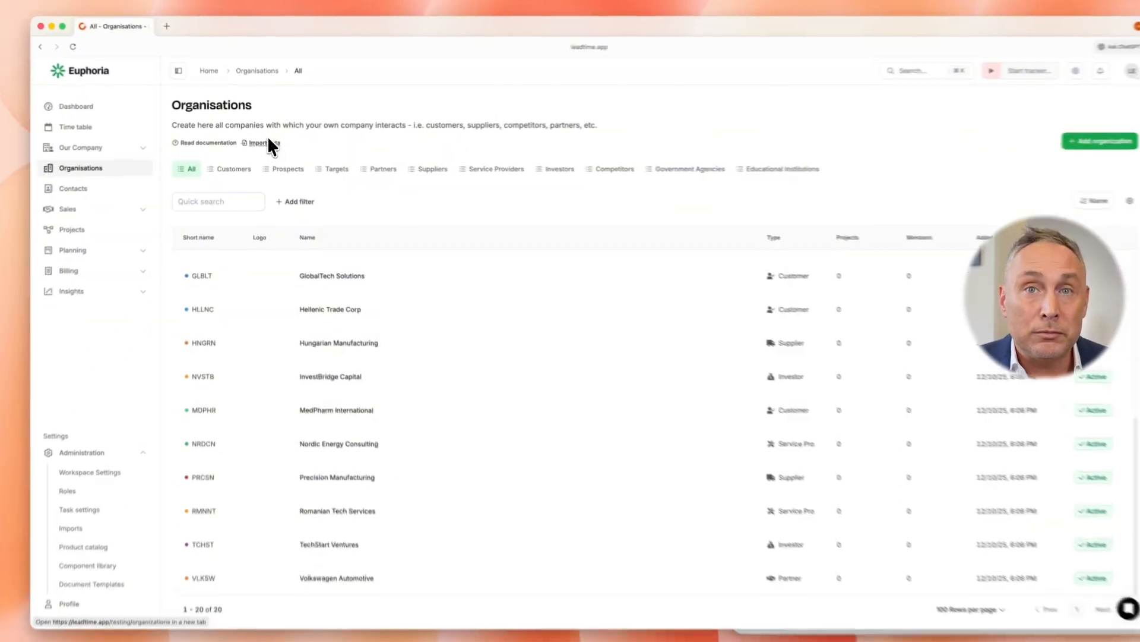
# Start a data import from the Organisations page, upload contact_persons.csv and acknowledge the AI mapping notice
pyautogui.click(279, 165)
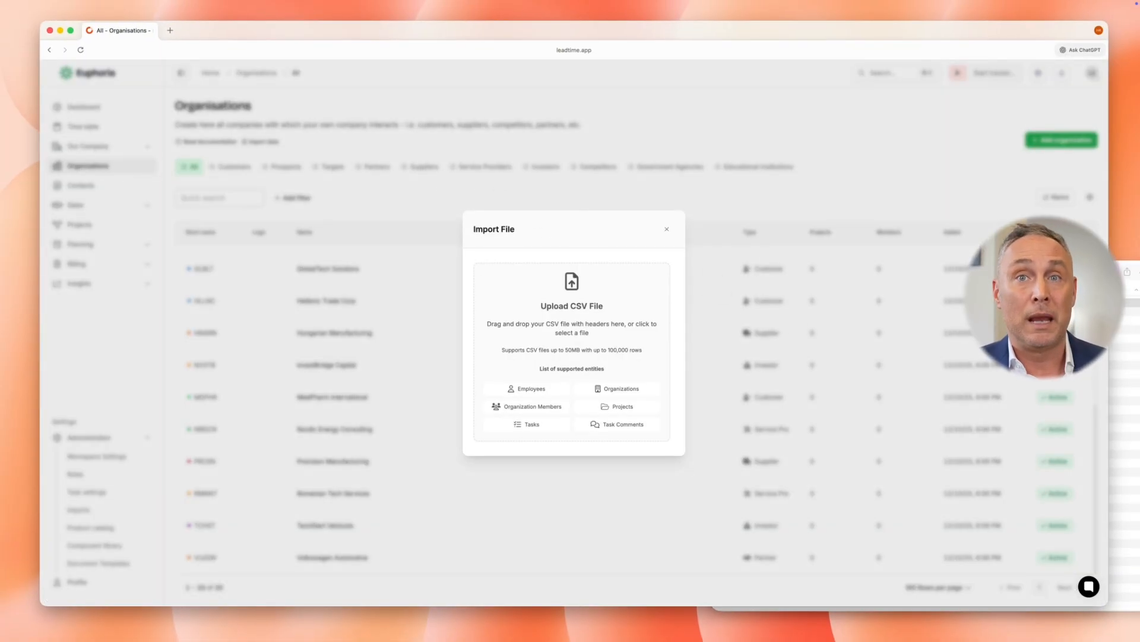
pyautogui.click(1128, 349)
pyautogui.moveTo(797, 310); pyautogui.dragTo(672, 349)
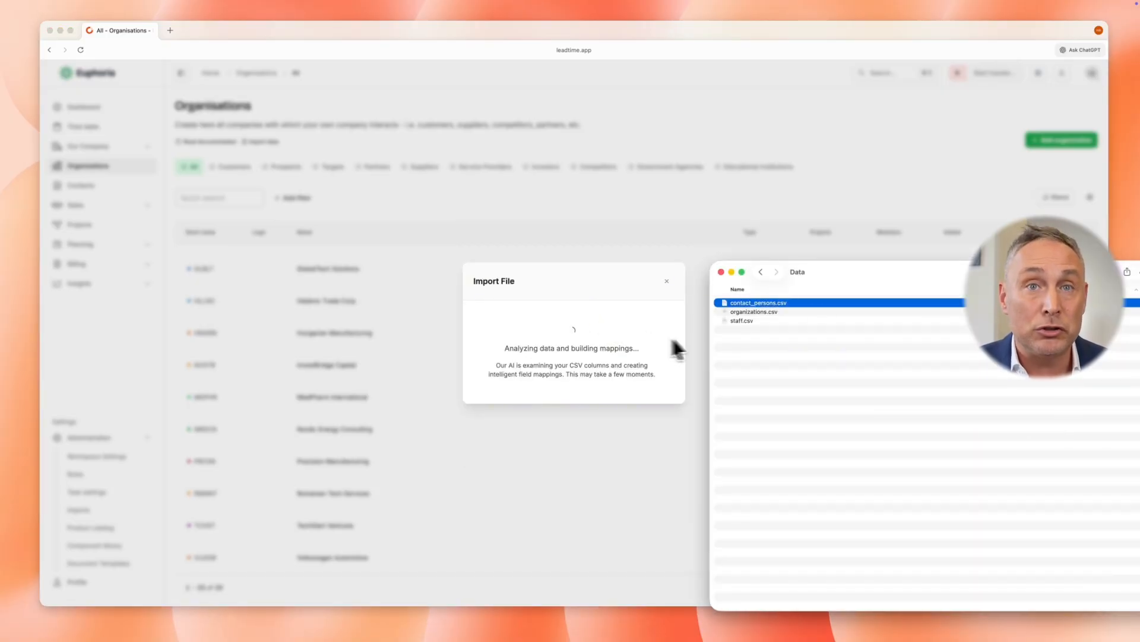
pyautogui.click(691, 241)
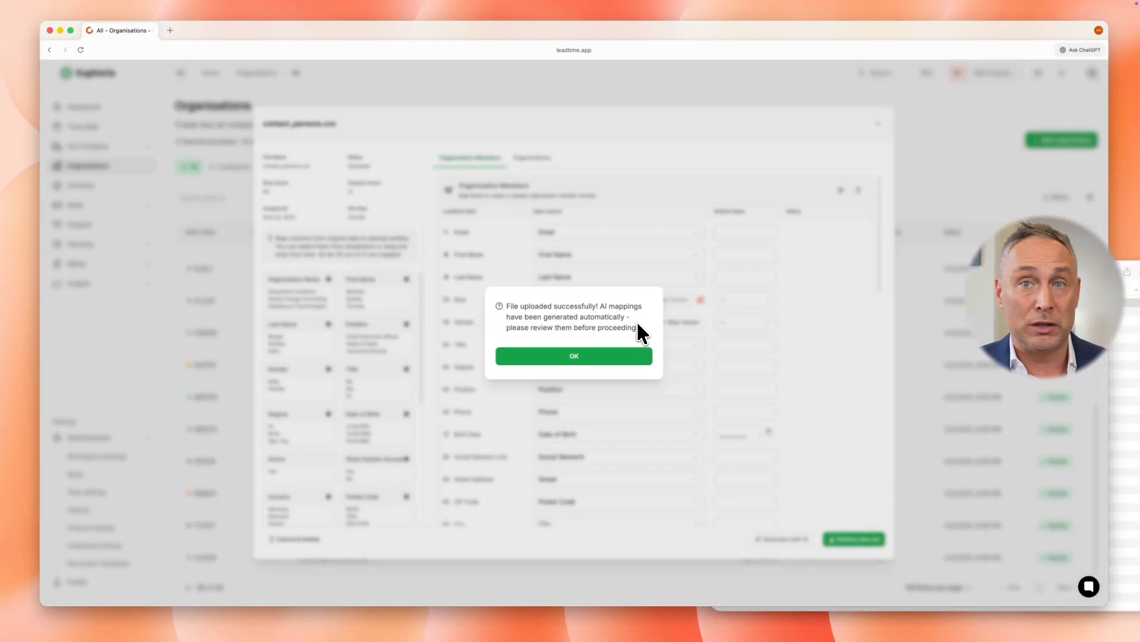
pyautogui.click(605, 360)
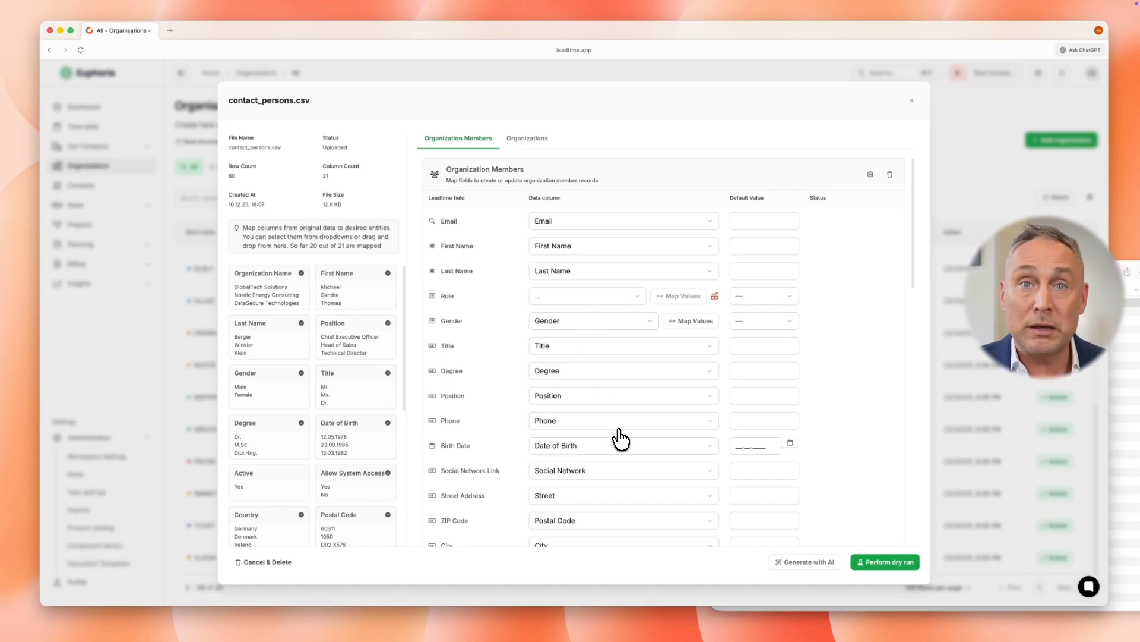
# Review the Organization Members field mappings of contact_persons.csv and the linked Organizations mapping they require
pyautogui.scroll(-3, 636, 440)
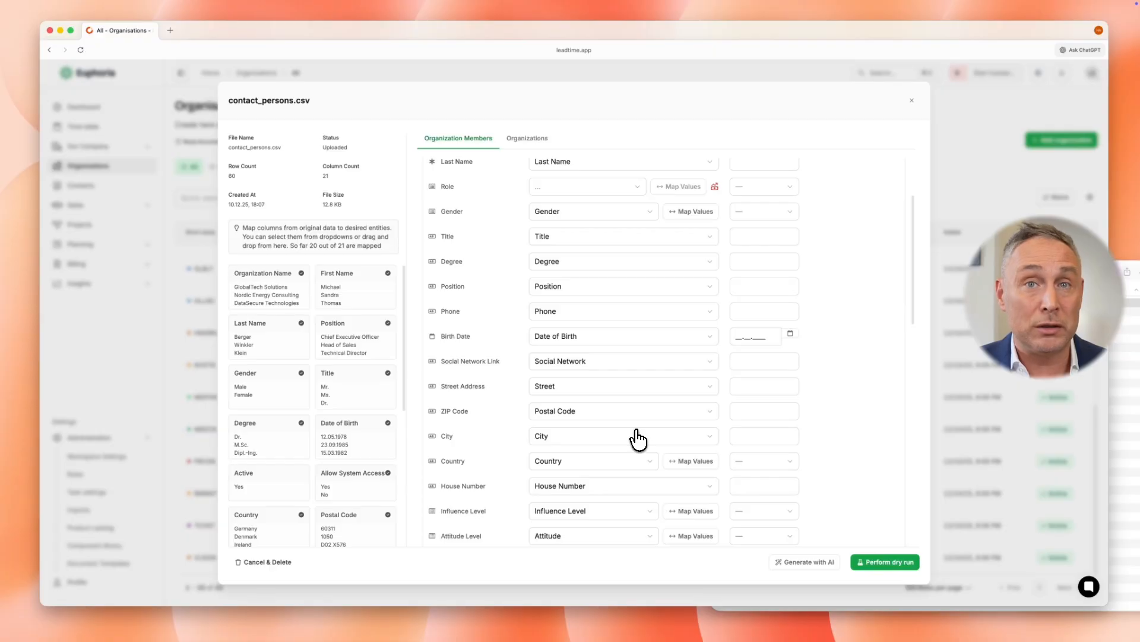
pyautogui.scroll(-3, 636, 439)
pyautogui.scroll(-5, 601, 386)
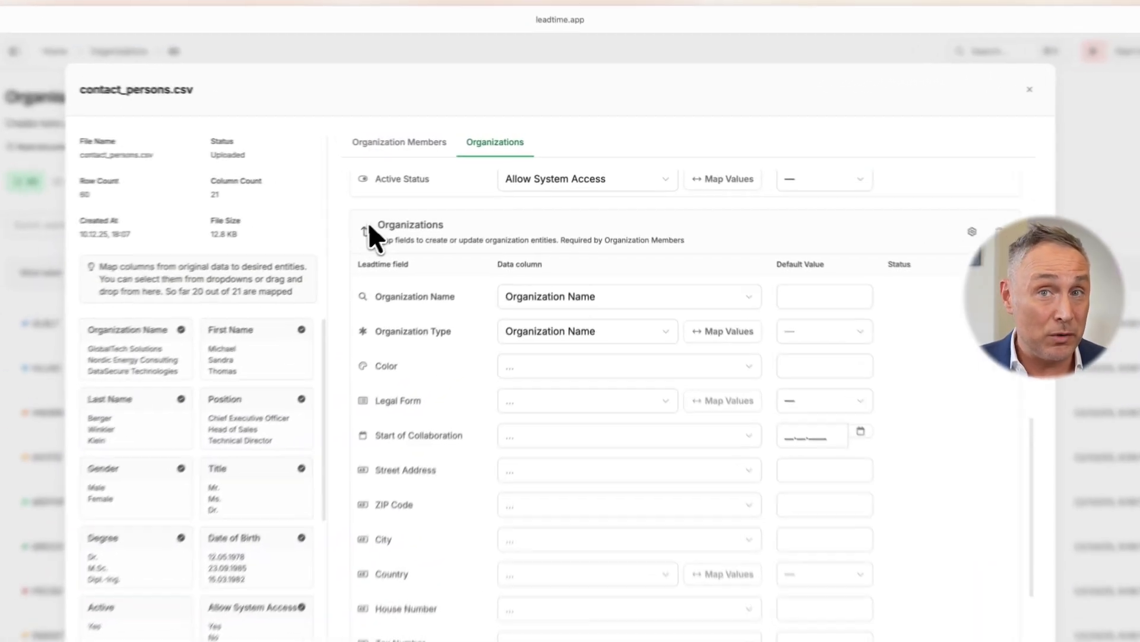
pyautogui.moveTo(442, 198); pyautogui.dragTo(729, 219)
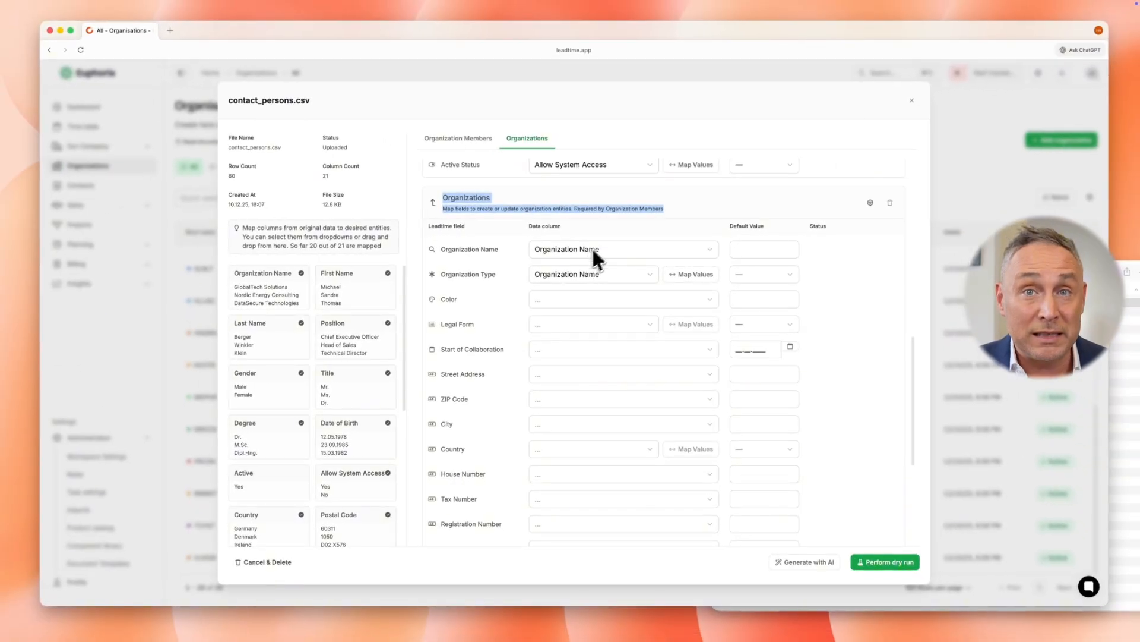
pyautogui.click(747, 261)
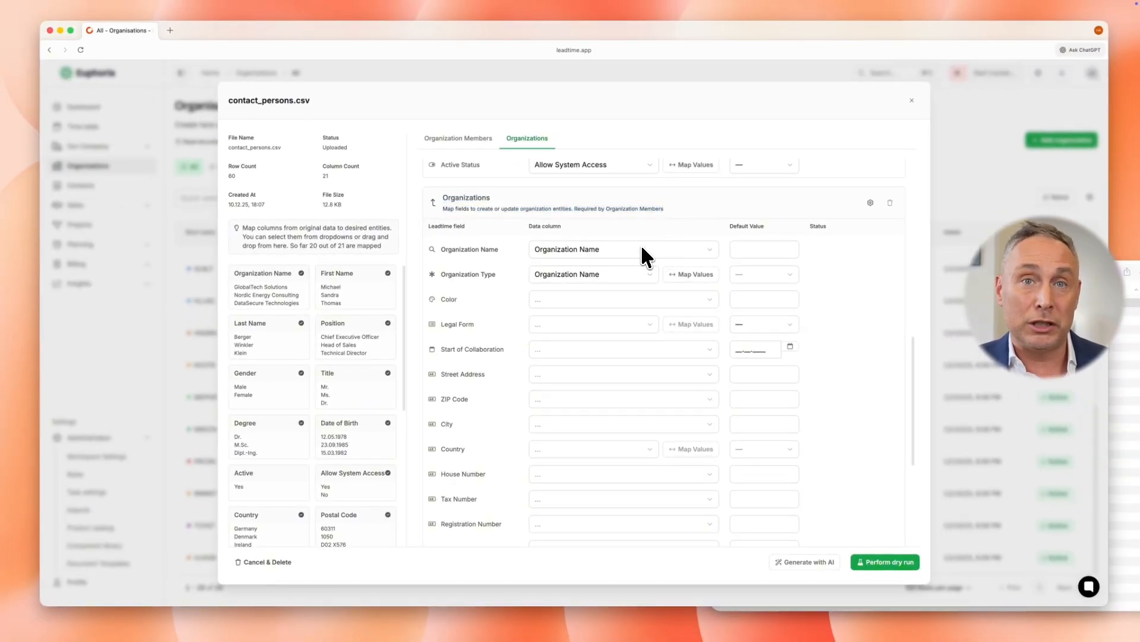
pyautogui.scroll(-1, 641, 244)
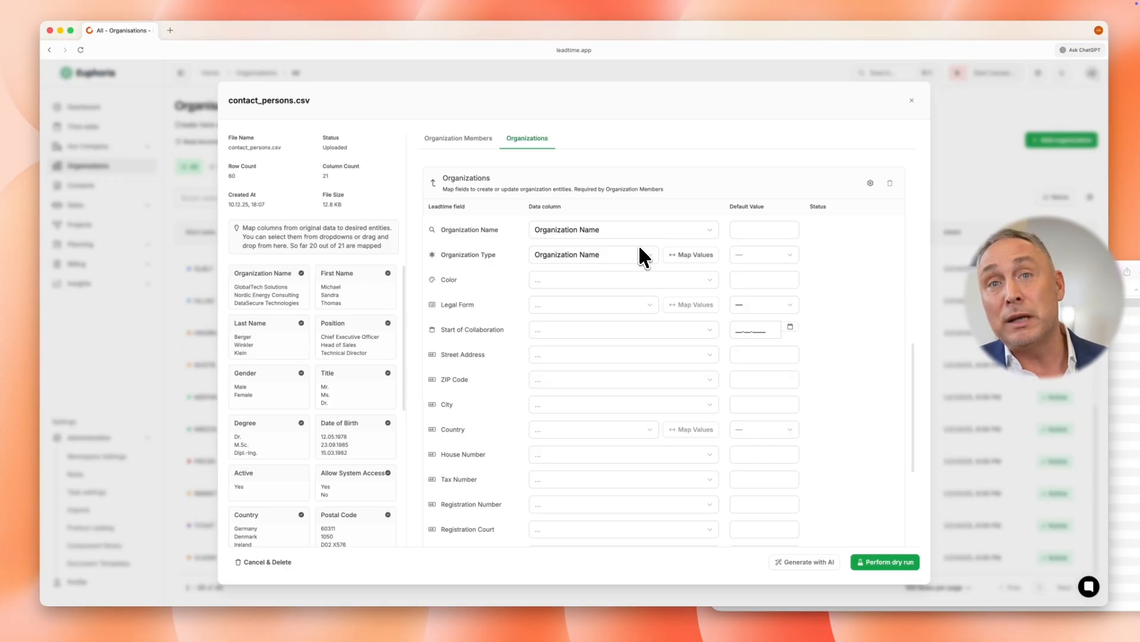
pyautogui.scroll(-5, 640, 248)
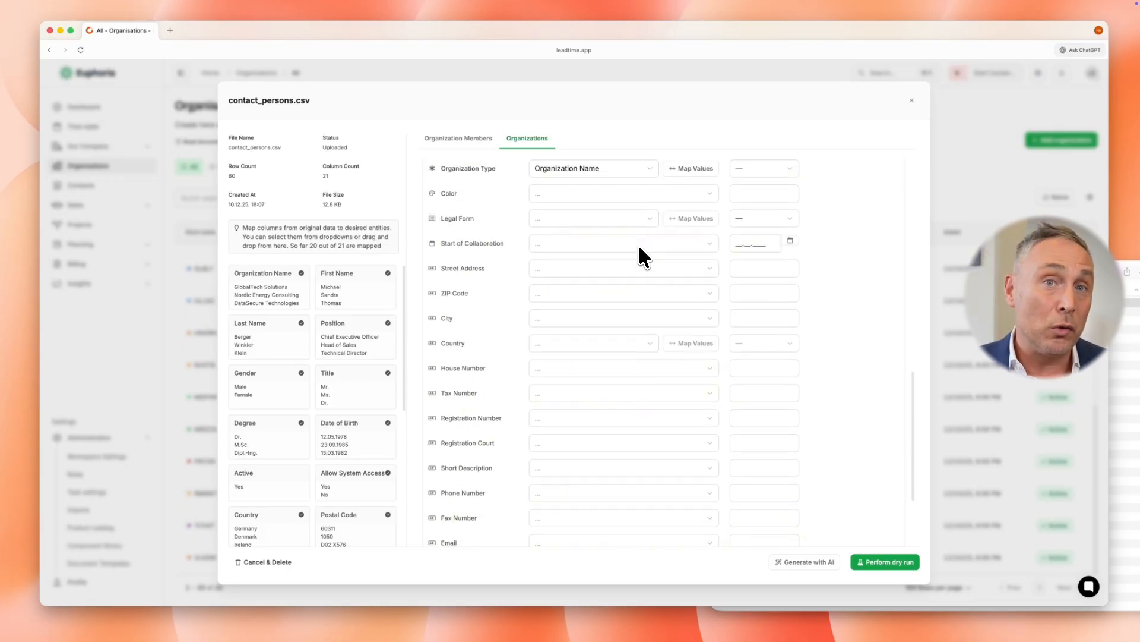
pyautogui.scroll(-1, 639, 245)
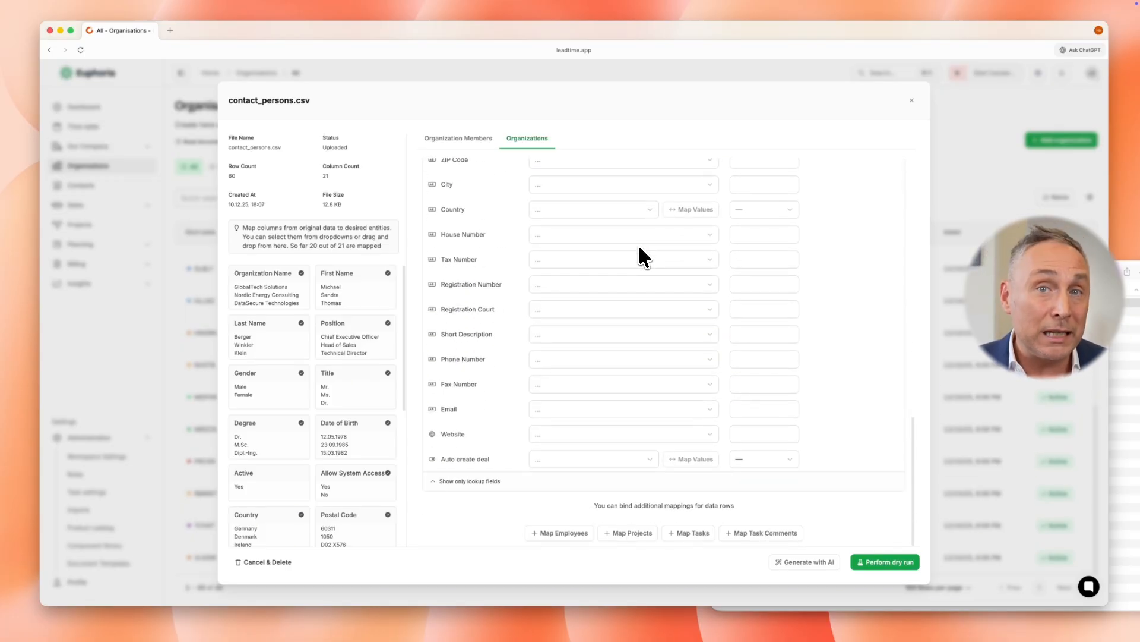
pyautogui.scroll(10, 639, 244)
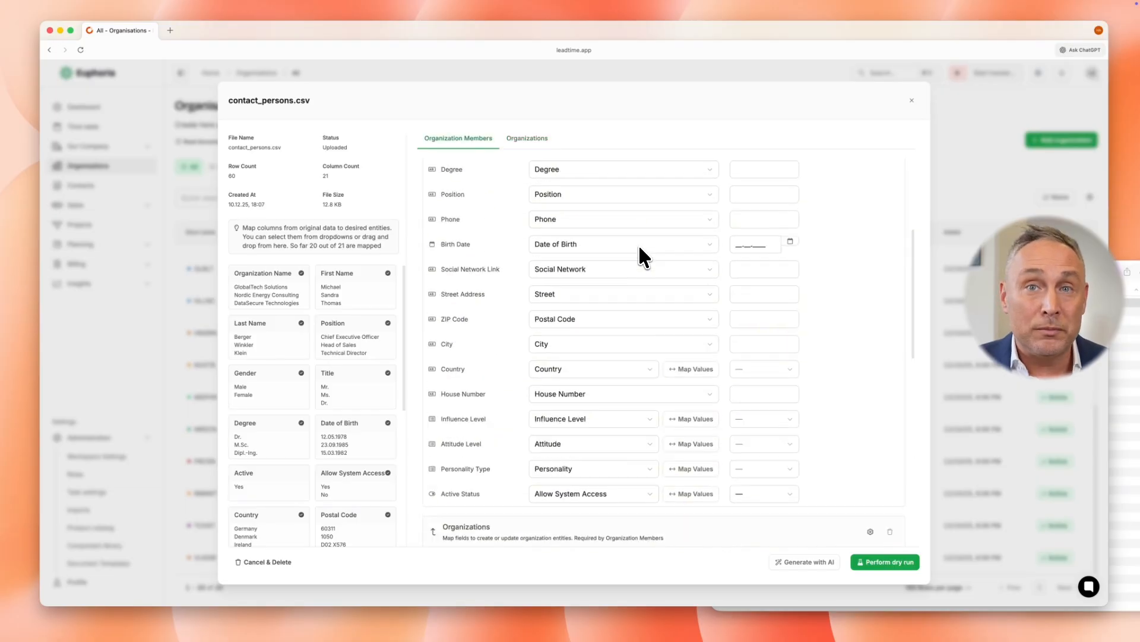
pyautogui.scroll(1, 639, 245)
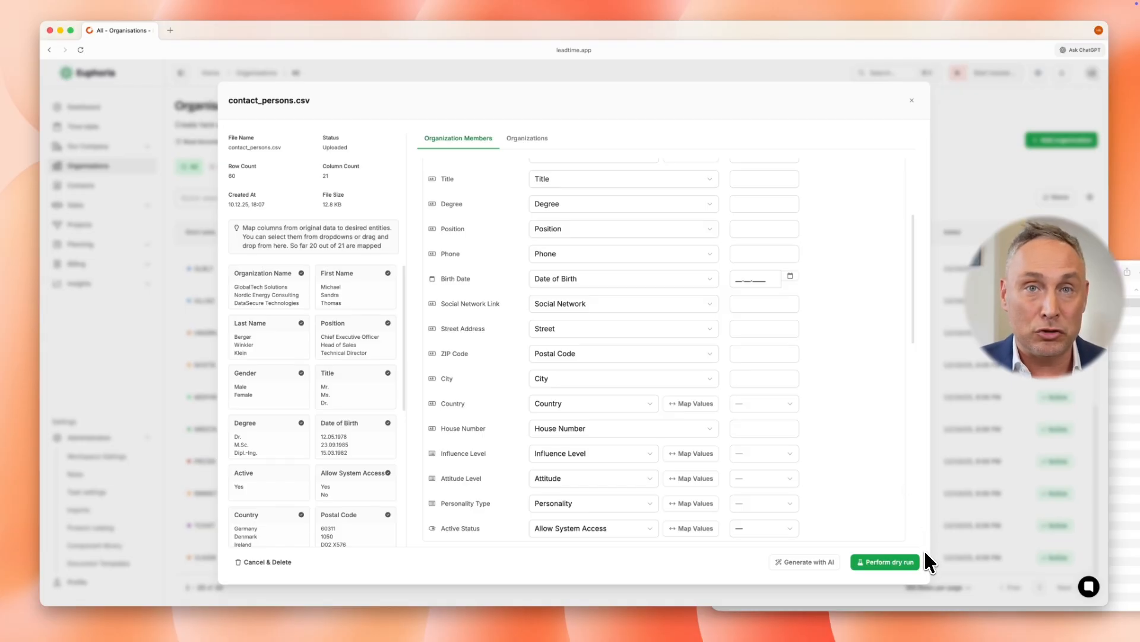
# Perform a dry run of the contact_persons.csv import, initiate the real import and close its results
pyautogui.click(890, 565)
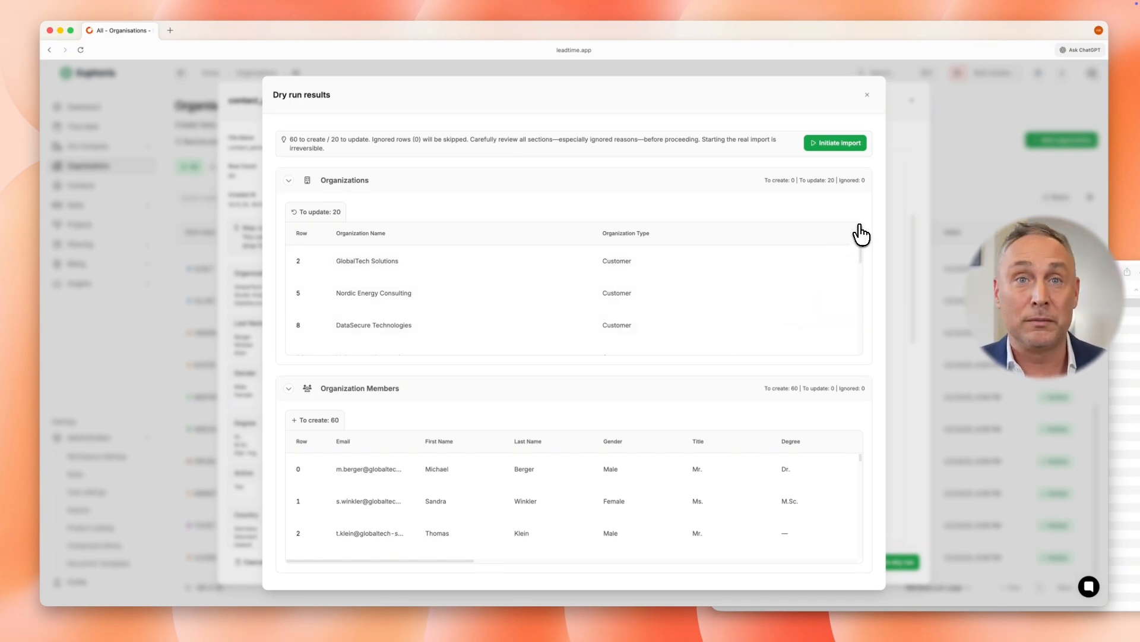
pyautogui.click(849, 143)
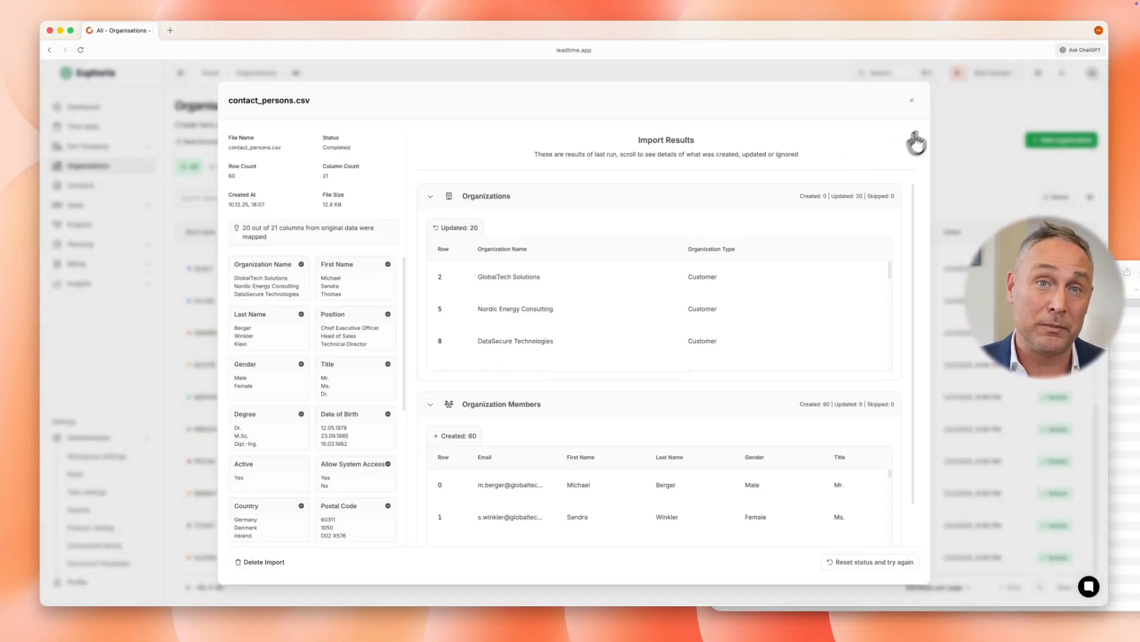
pyautogui.click(906, 100)
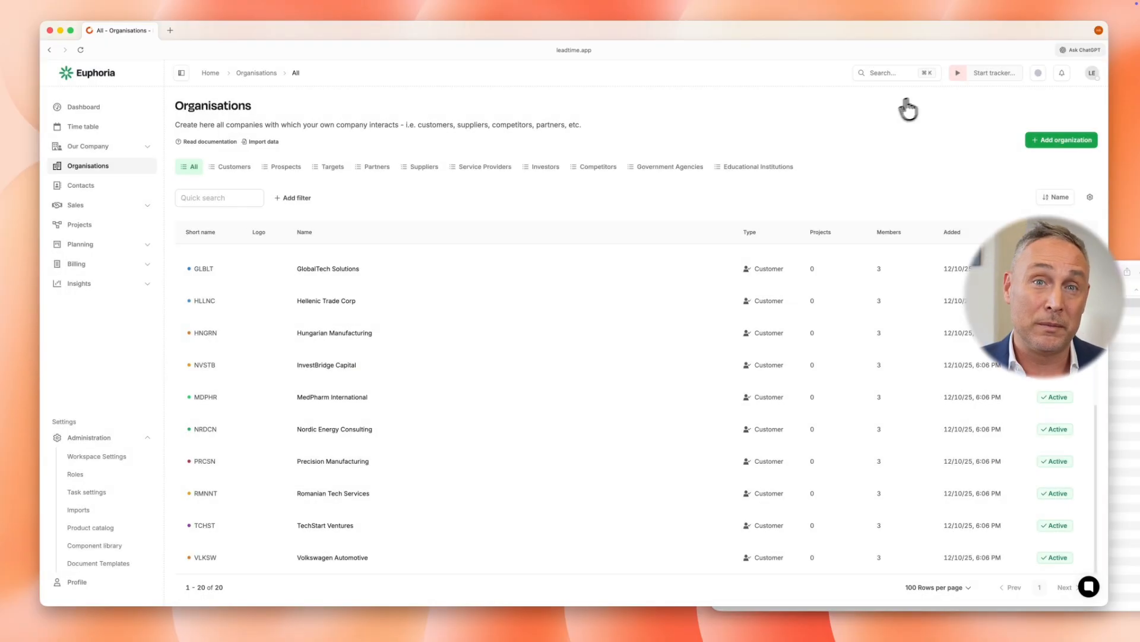
# Open GlobalTech Solutions and check the basic, contact and personality details of its Chief Executive Officer's member record
pyautogui.click(371, 269)
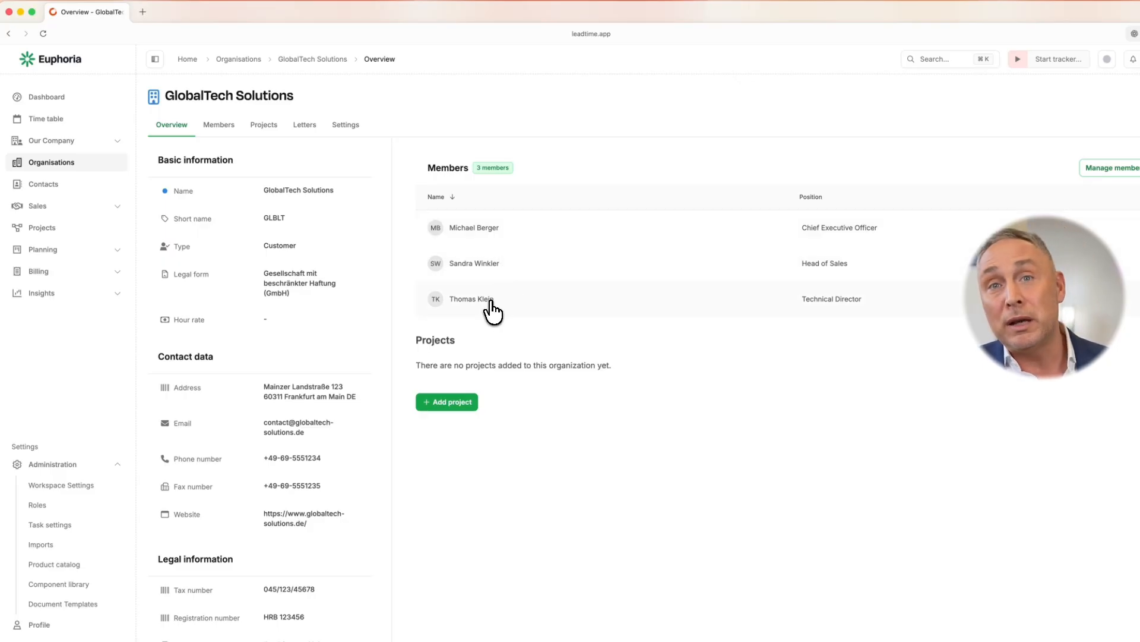
pyautogui.click(499, 231)
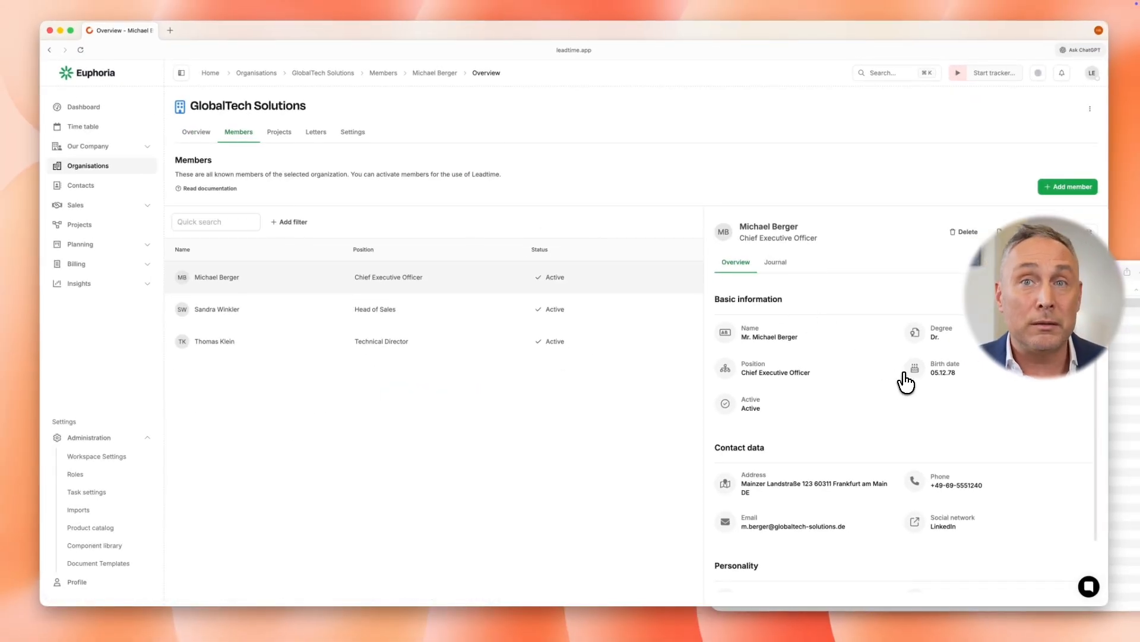
pyautogui.scroll(-2, 903, 382)
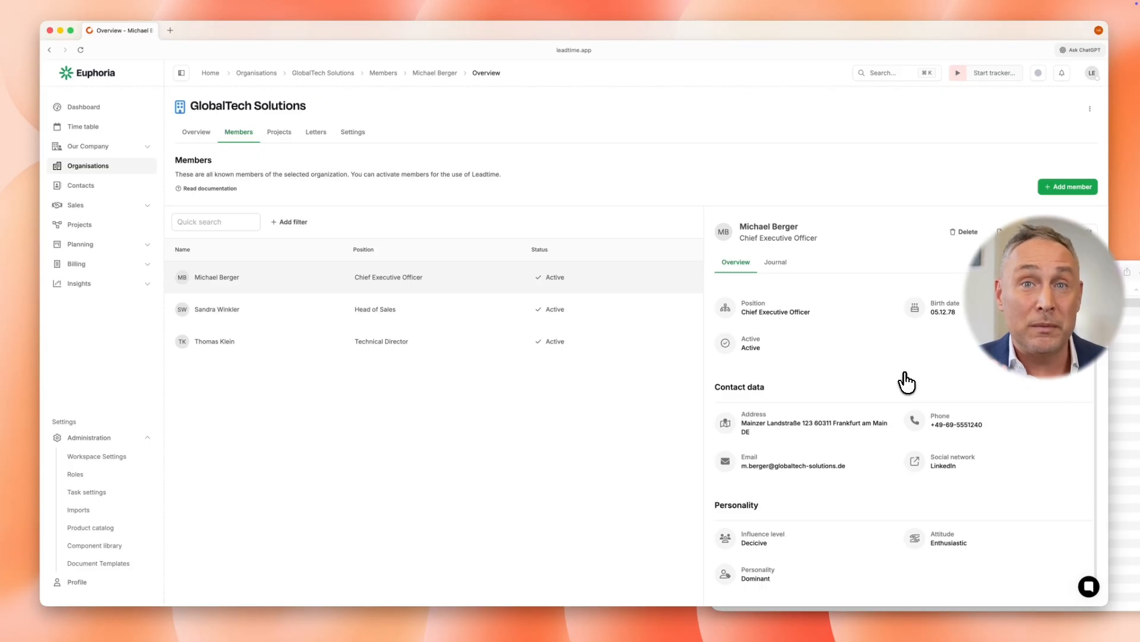
pyautogui.scroll(2, 907, 382)
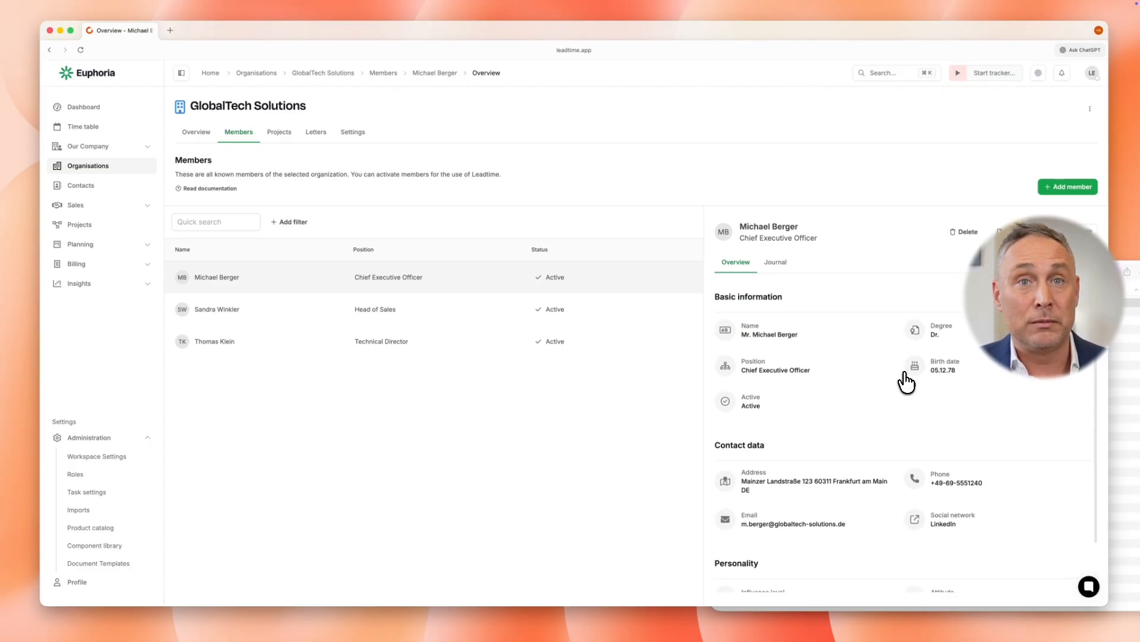